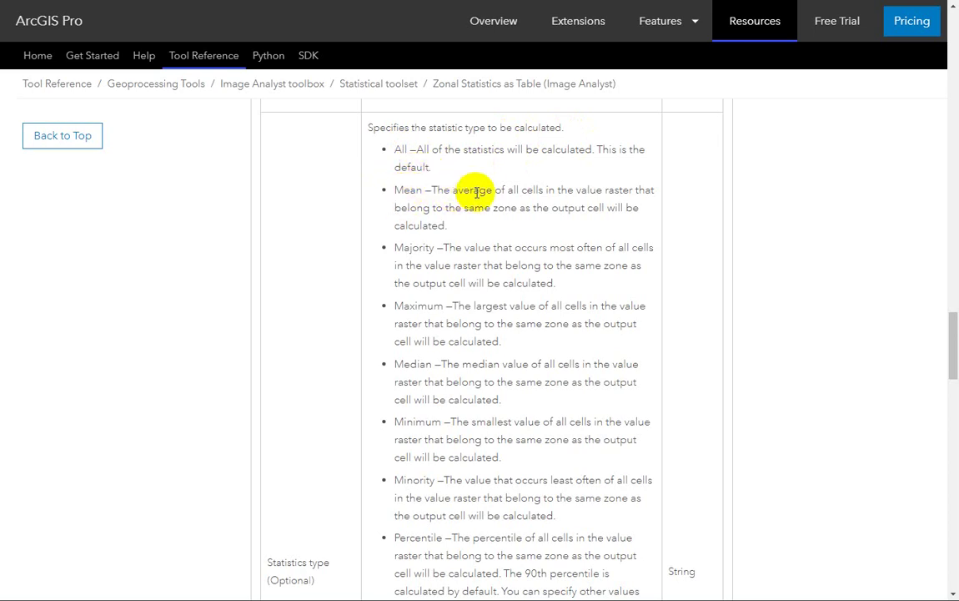
# Examine the statistics type options, including Variety, and the usage notes in the Zonal Statistics as Table documentation
pyautogui.moveTo(953, 367)
pyautogui.mouseDown()
pyautogui.moveTo(936, 236)
pyautogui.moveTo(944, 114)
pyautogui.moveTo(936, 86)
pyautogui.moveTo(943, 449)
pyautogui.moveTo(949, 354)
pyautogui.mouseUp()
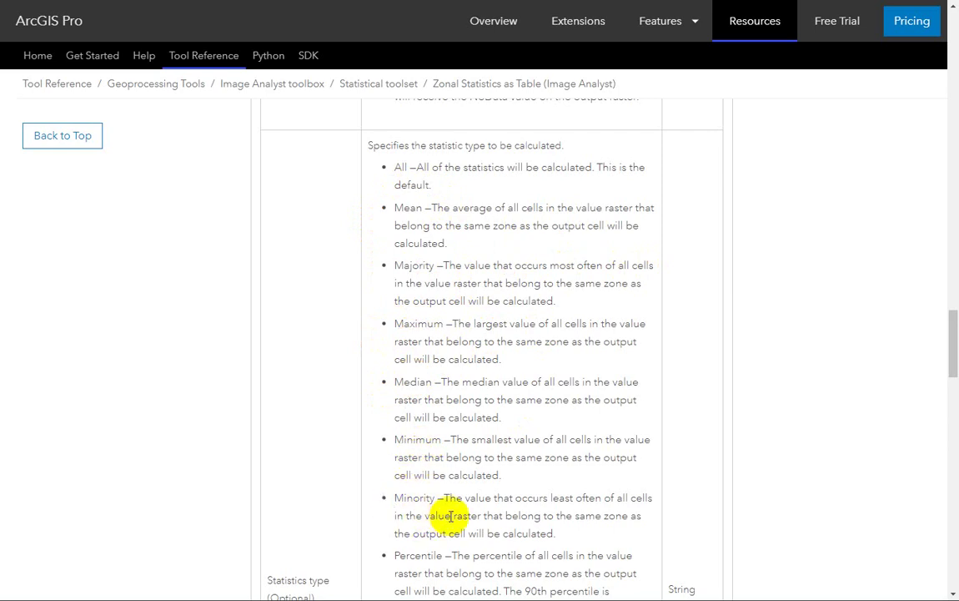
pyautogui.moveTo(953, 362); pyautogui.dragTo(950, 382)
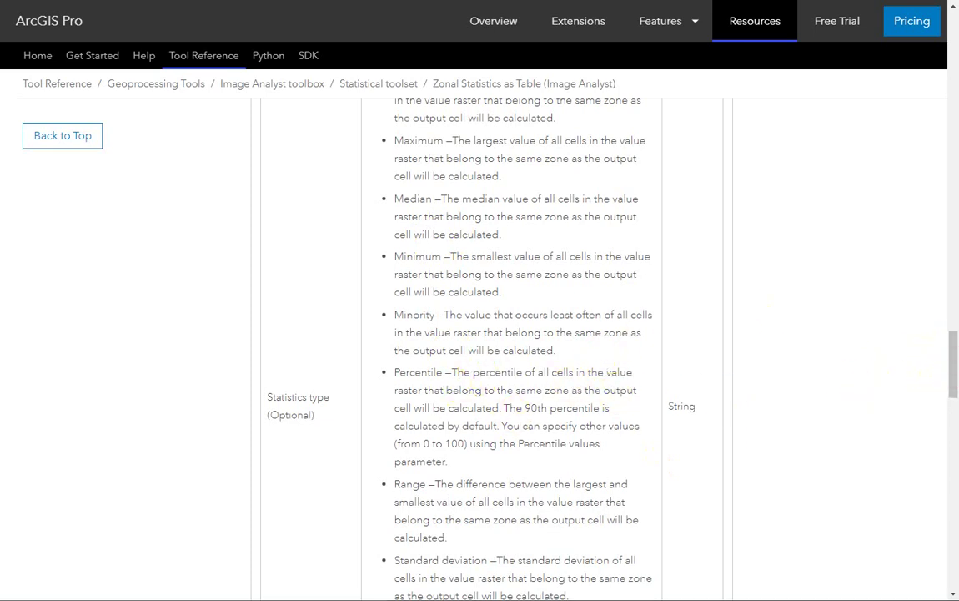
pyautogui.scroll(-2, 954, 360)
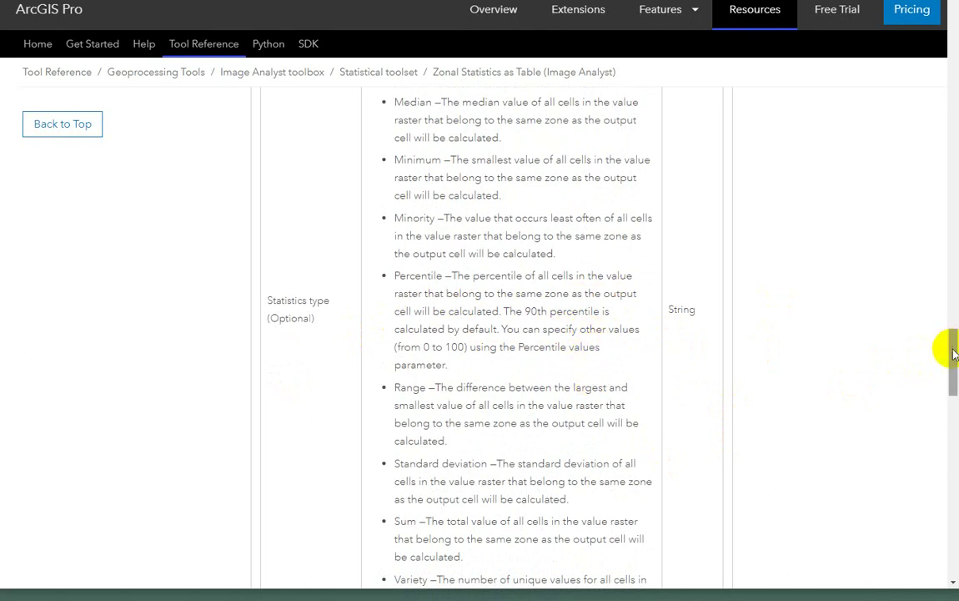
pyautogui.moveTo(952, 352); pyautogui.dragTo(953, 367)
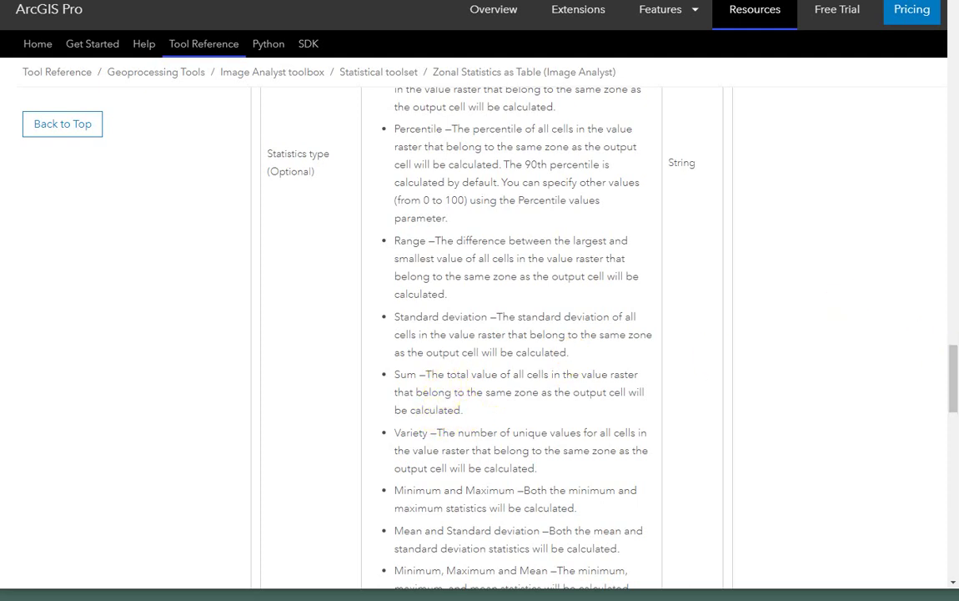
pyautogui.moveTo(954, 364); pyautogui.dragTo(953, 373)
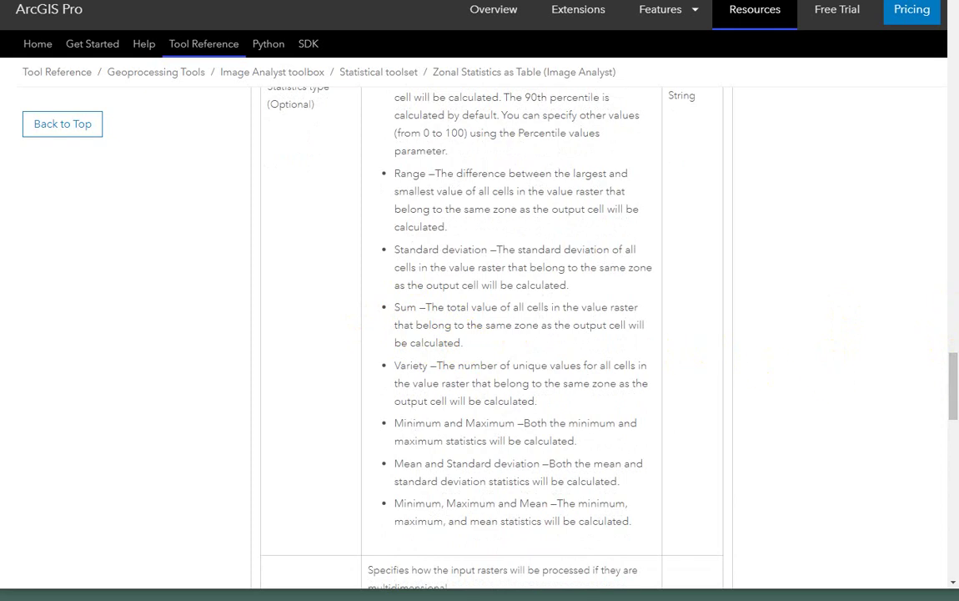
pyautogui.scroll(-1, 953, 365)
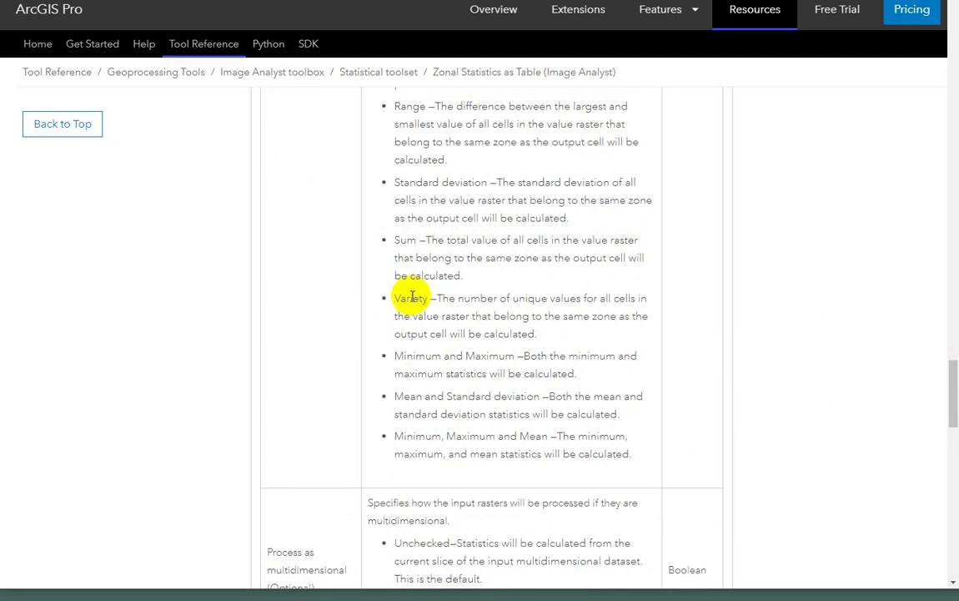
pyautogui.moveTo(414, 296); pyautogui.dragTo(435, 297)
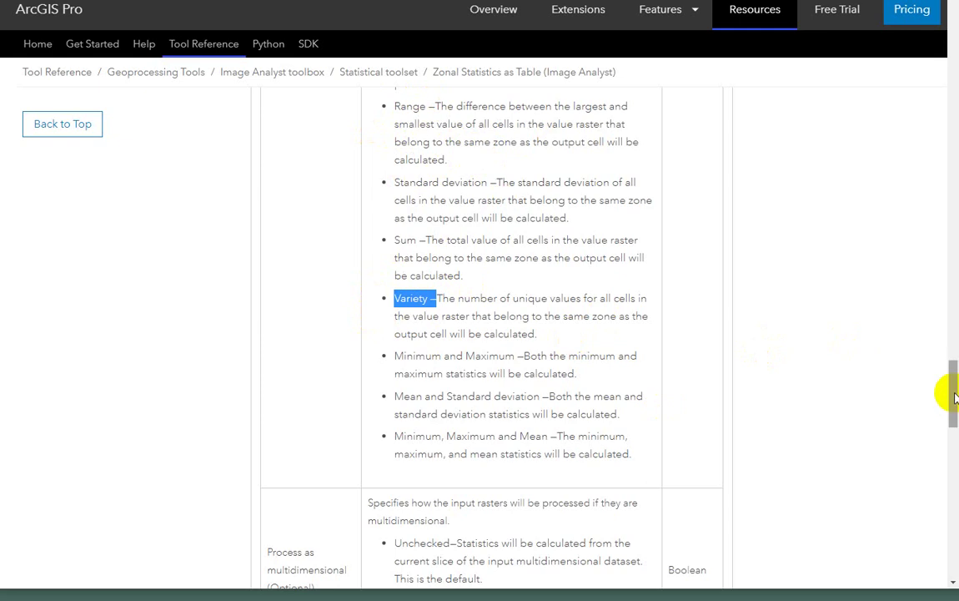
pyautogui.moveTo(955, 396); pyautogui.dragTo(956, 409)
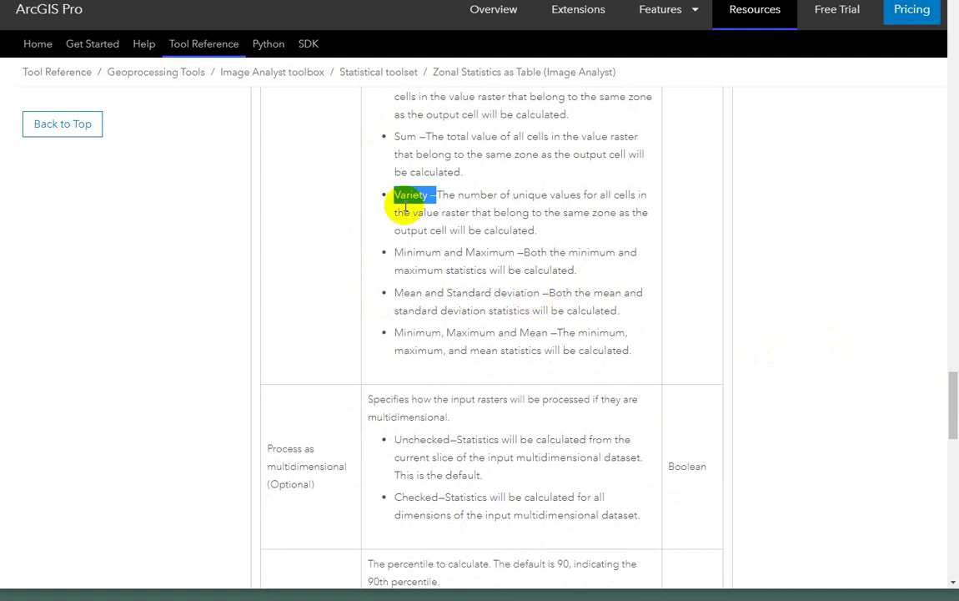
pyautogui.moveTo(948, 417); pyautogui.dragTo(936, 169)
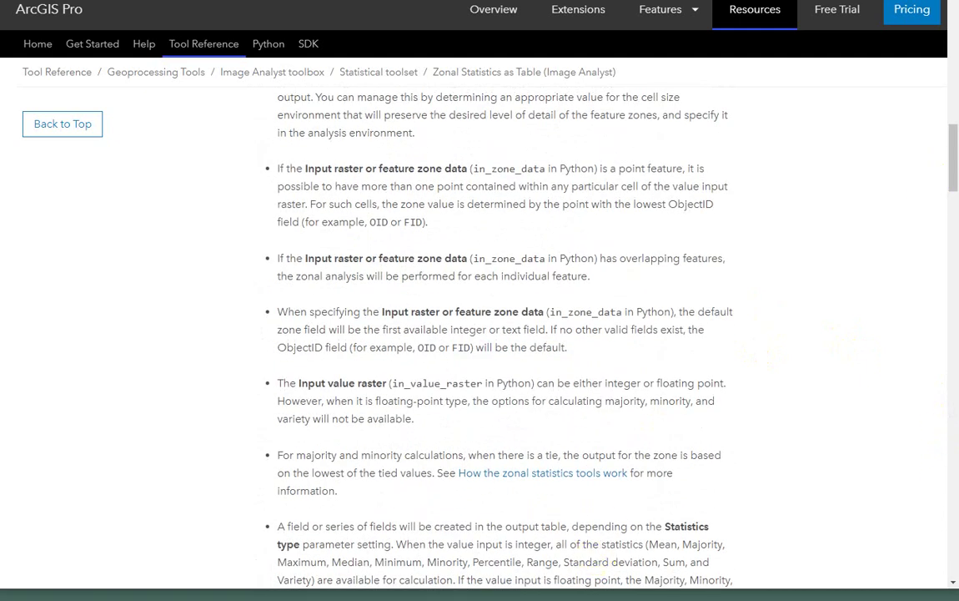
# Switch to ArcGIS Pro, find the Image Analyst version of Zonal Statistics as Table, and use state_us as its zone data
pyautogui.hotkey('alt', 'Tab')
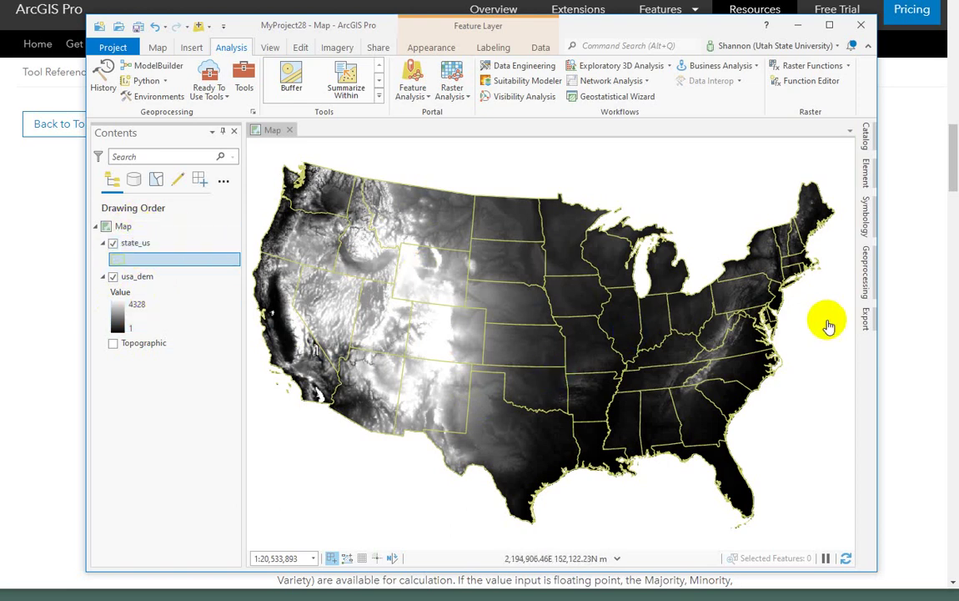
pyautogui.click(866, 276)
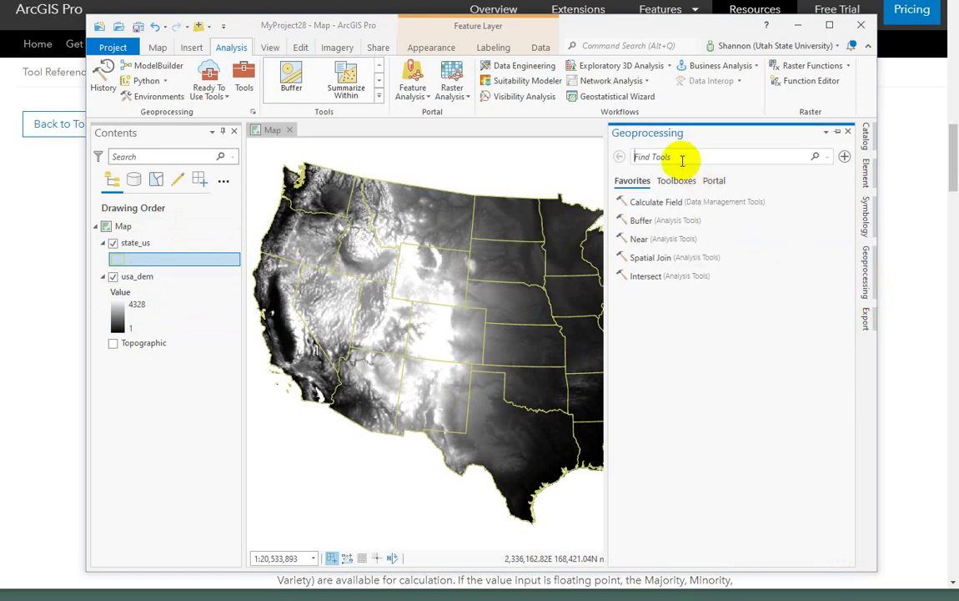
pyautogui.click(594, 162)
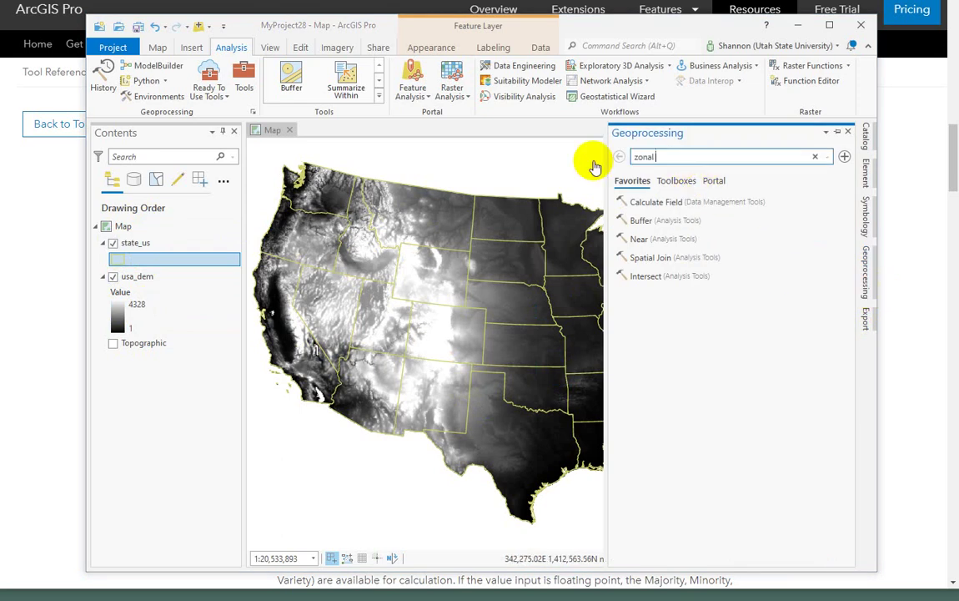
pyautogui.write('zonal statistics')
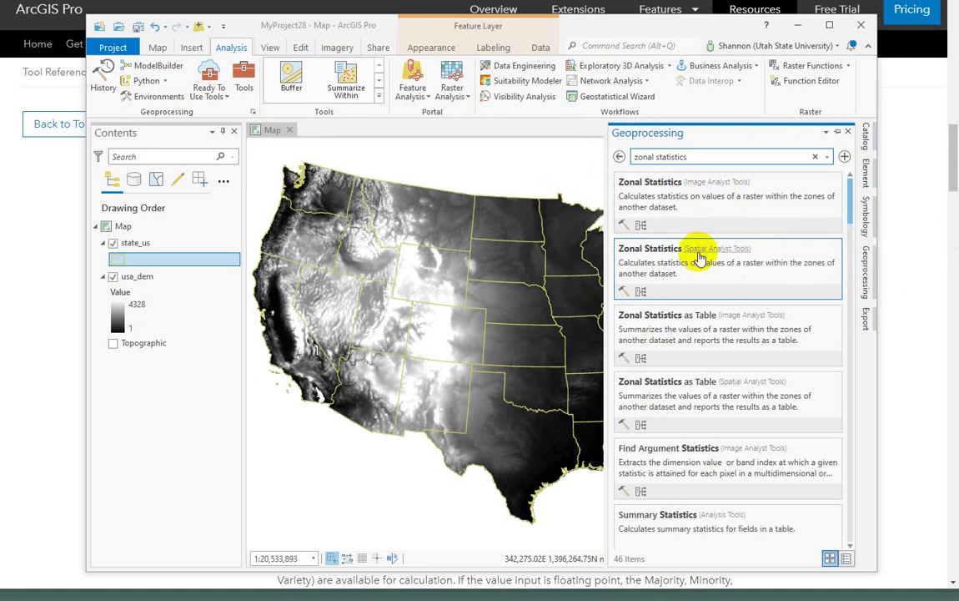
pyautogui.click(692, 323)
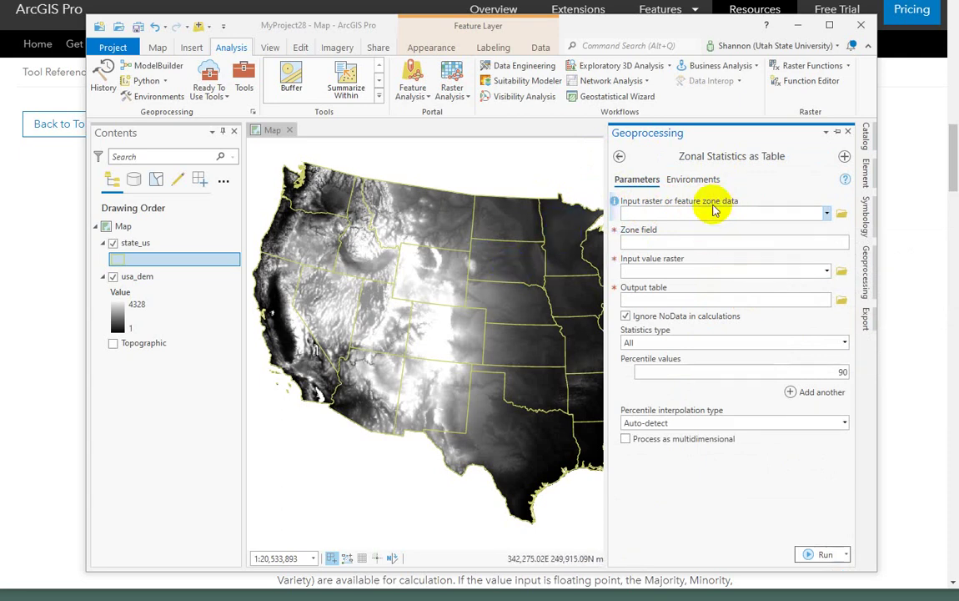
pyautogui.click(648, 224)
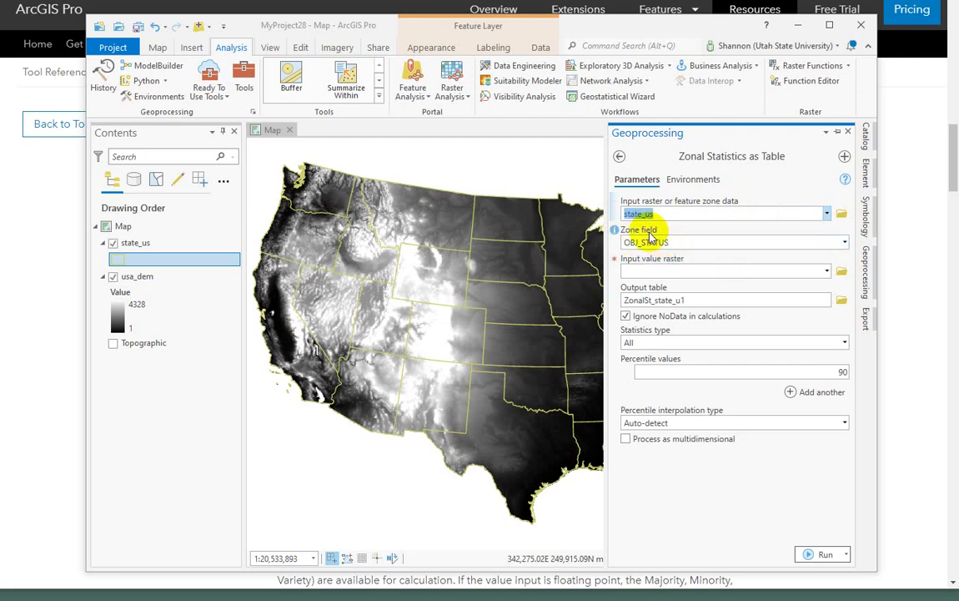
# Open the attribute table of the state_us layer to examine its fields
pyautogui.click(129, 242)
pyautogui.rightClick(130, 243)
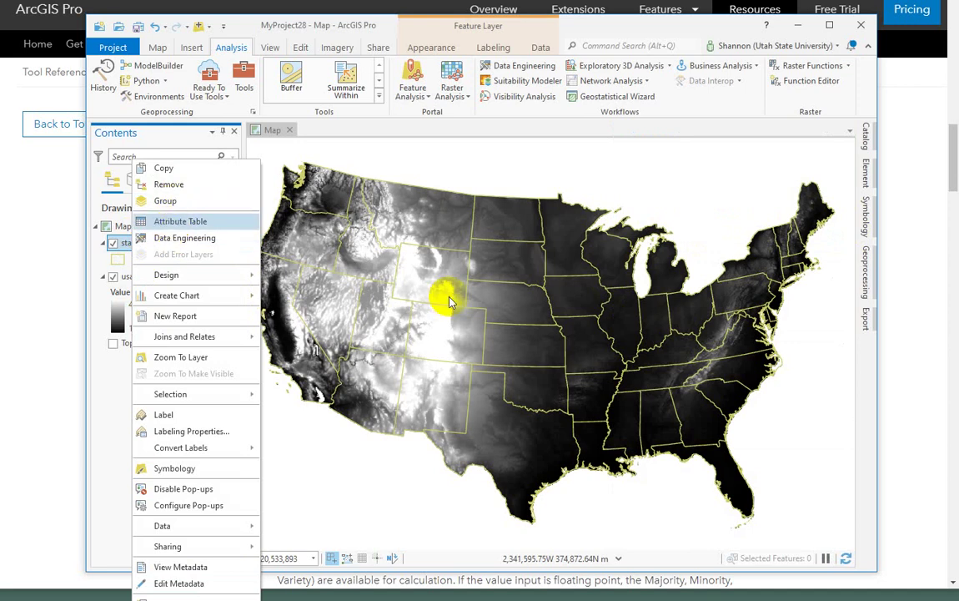
pyautogui.click(190, 222)
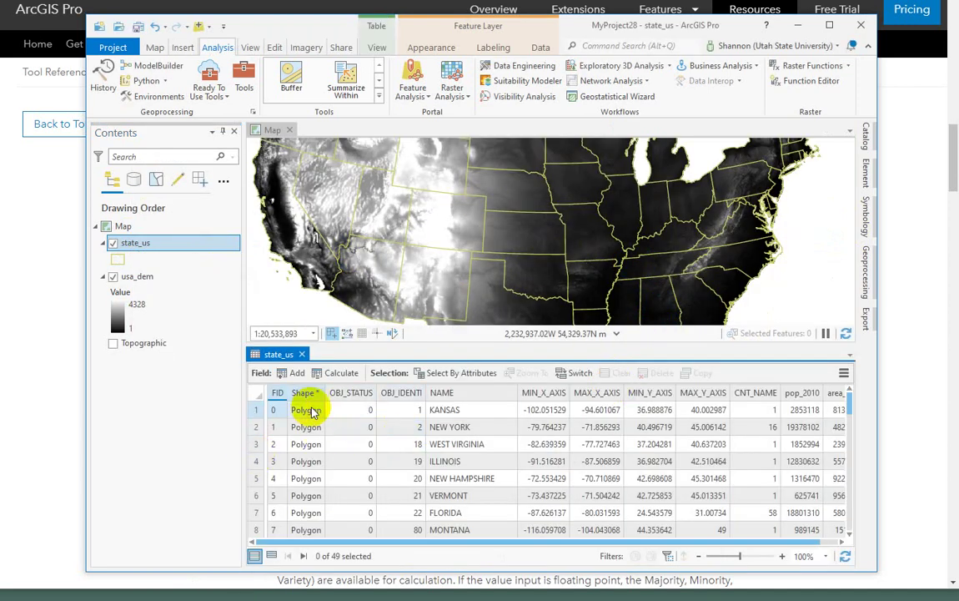
pyautogui.click(496, 185)
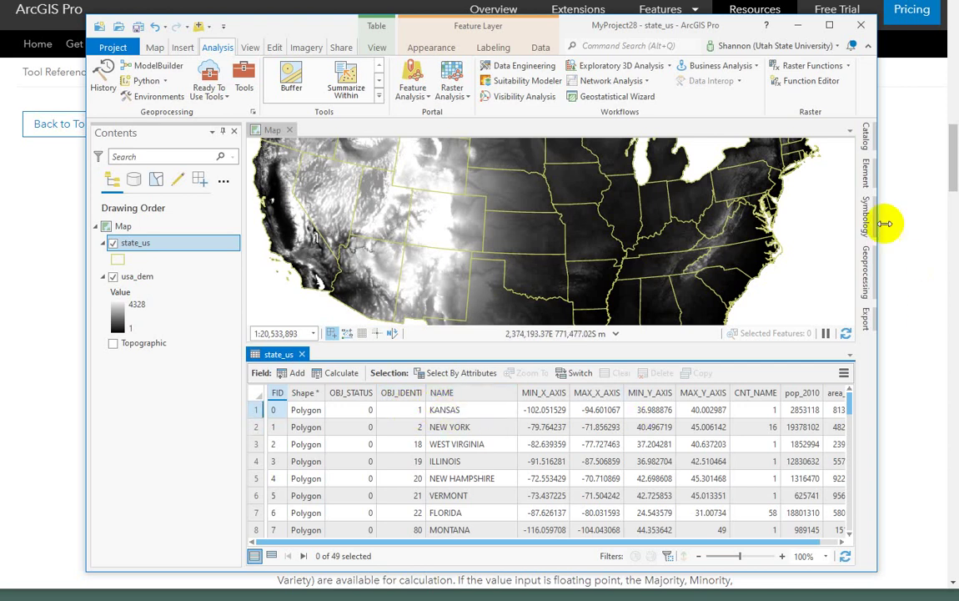
# Set the Zonal Statistics as Table zone field to NAME and the input value raster to usa_dem
pyautogui.click(866, 287)
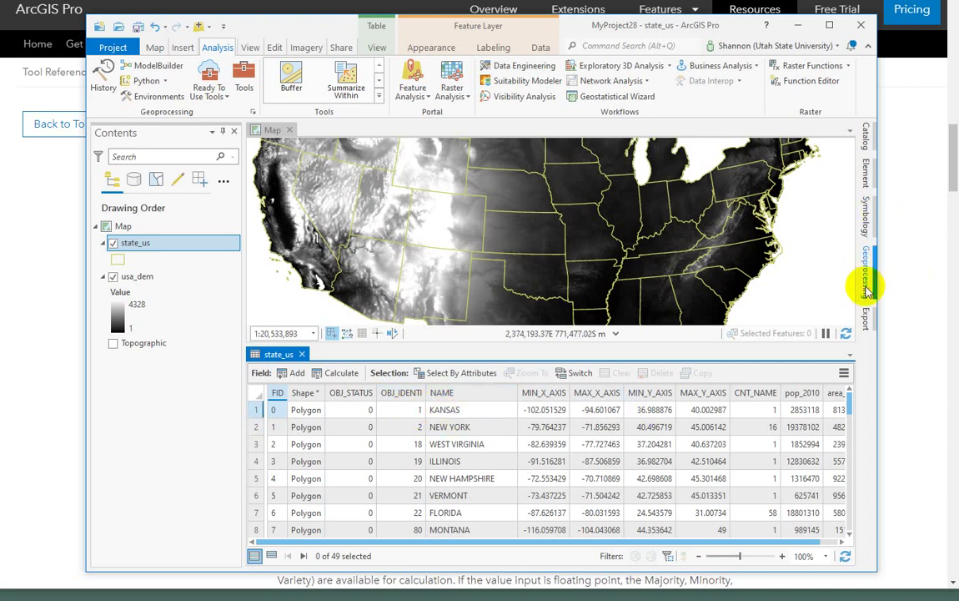
pyautogui.click(868, 288)
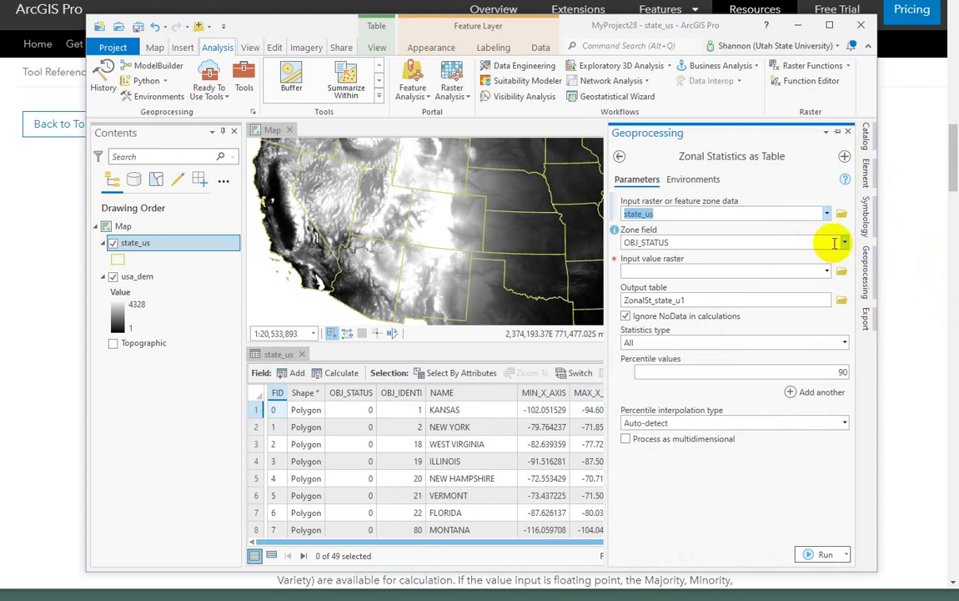
pyautogui.click(846, 243)
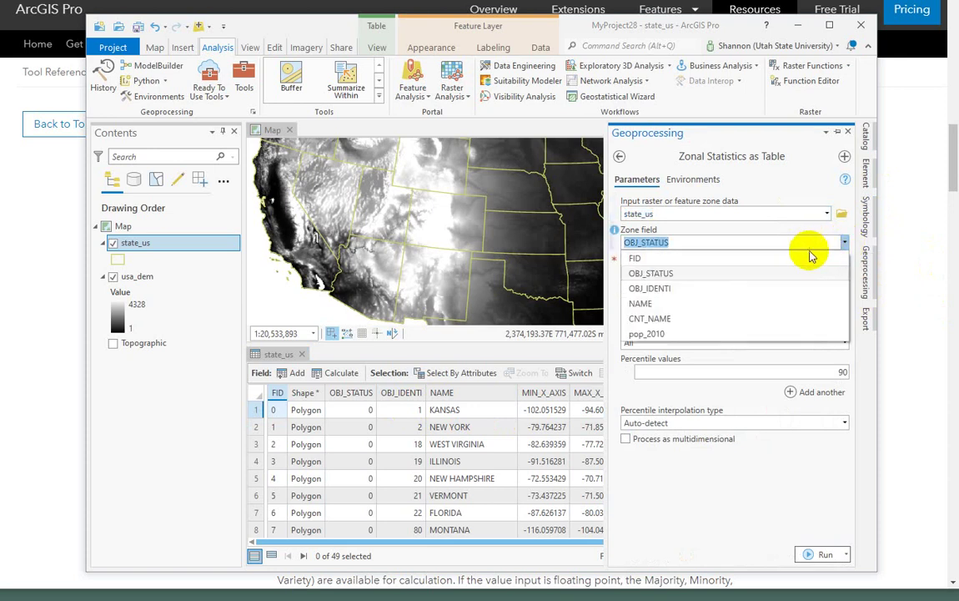
pyautogui.click(655, 304)
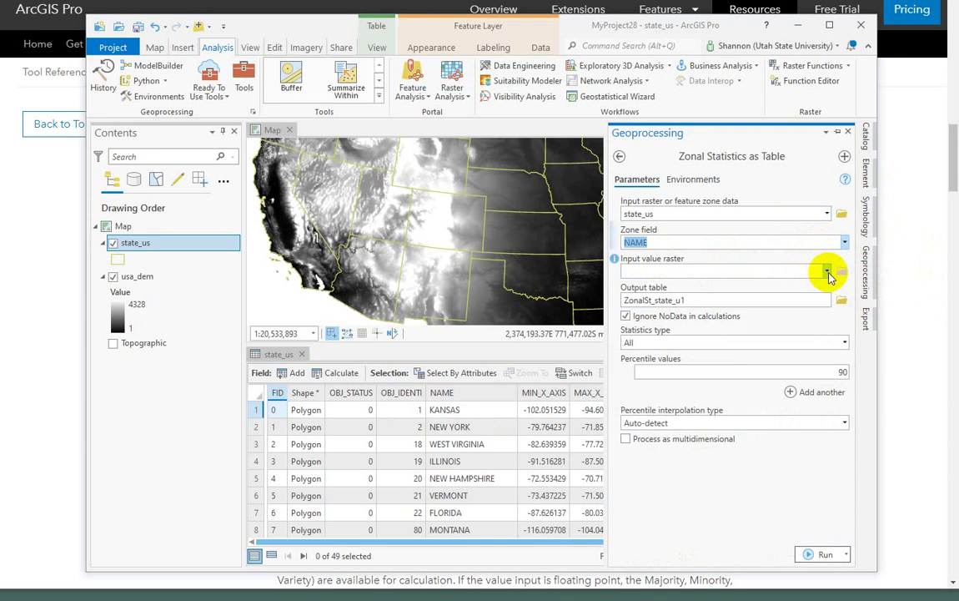
pyautogui.click(693, 287)
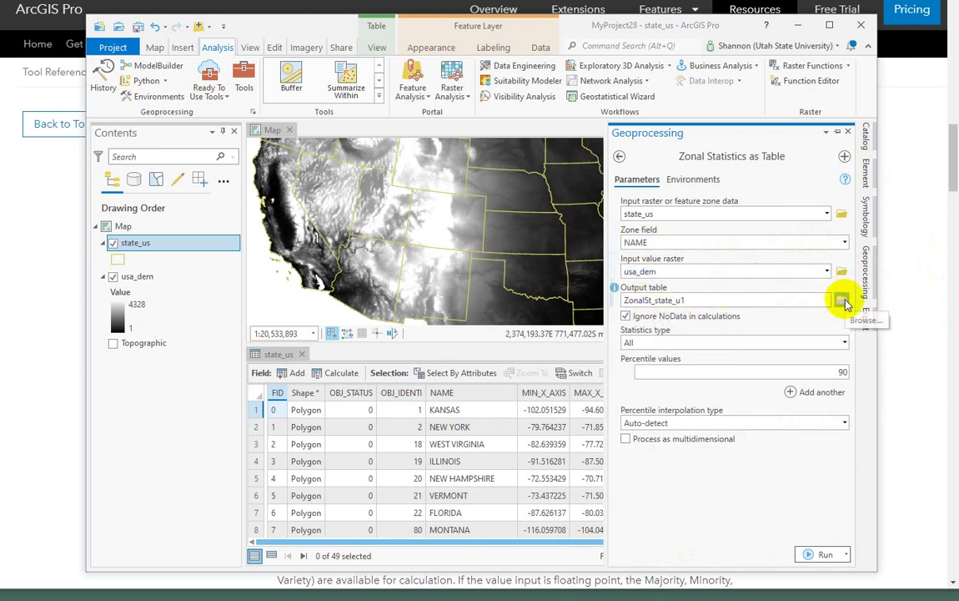
# Set the output table to a file named state_elev in the Desktop folder
pyautogui.click(842, 301)
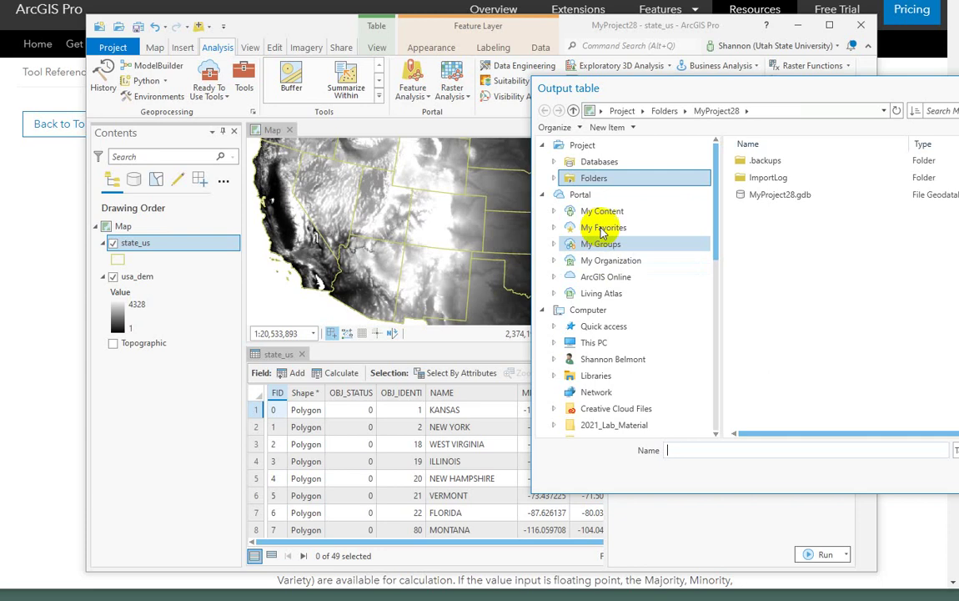
pyautogui.click(597, 342)
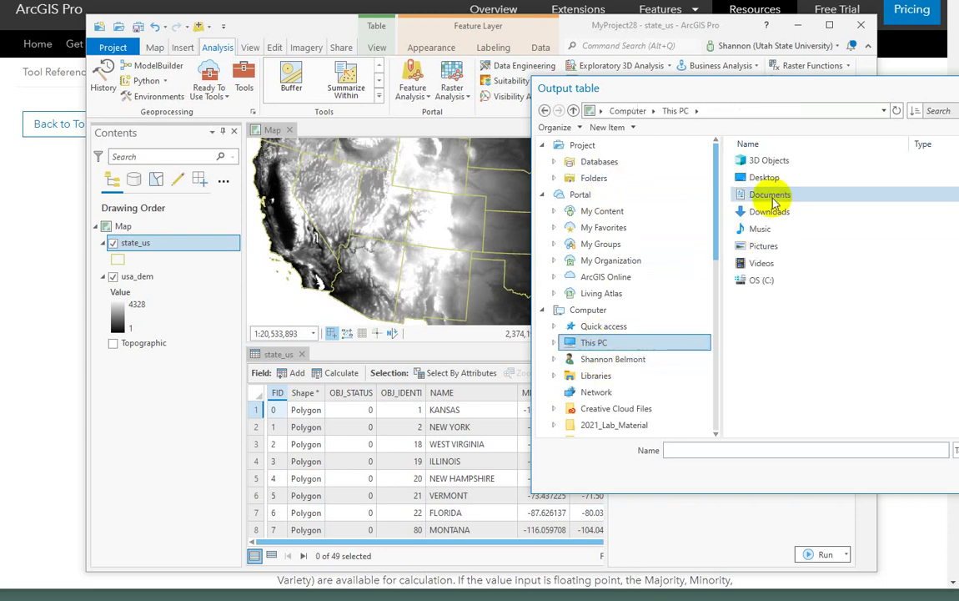
pyautogui.click(764, 178)
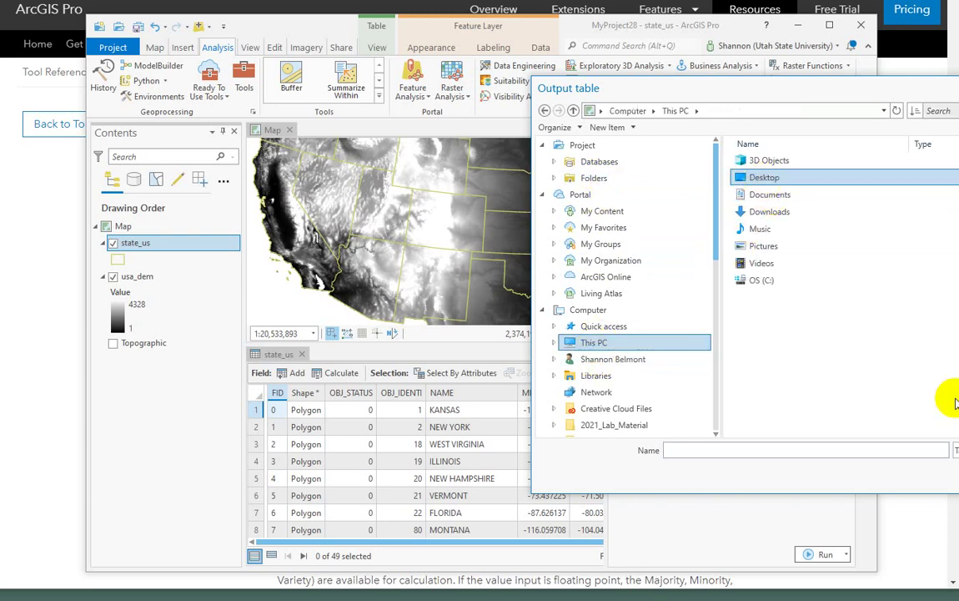
pyautogui.click(676, 451)
pyautogui.write('state_elev')
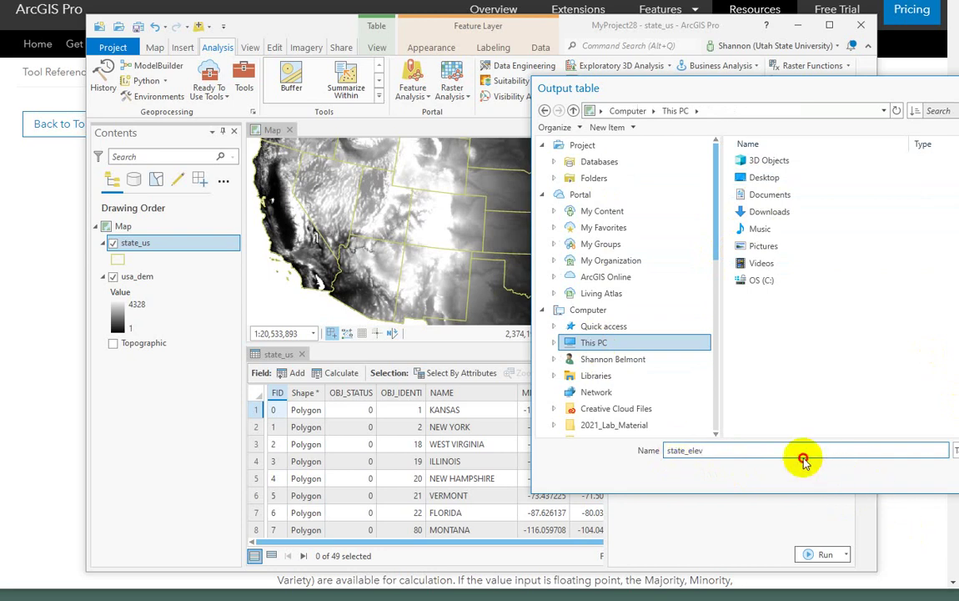
pyautogui.moveTo(741, 82); pyautogui.dragTo(547, 100)
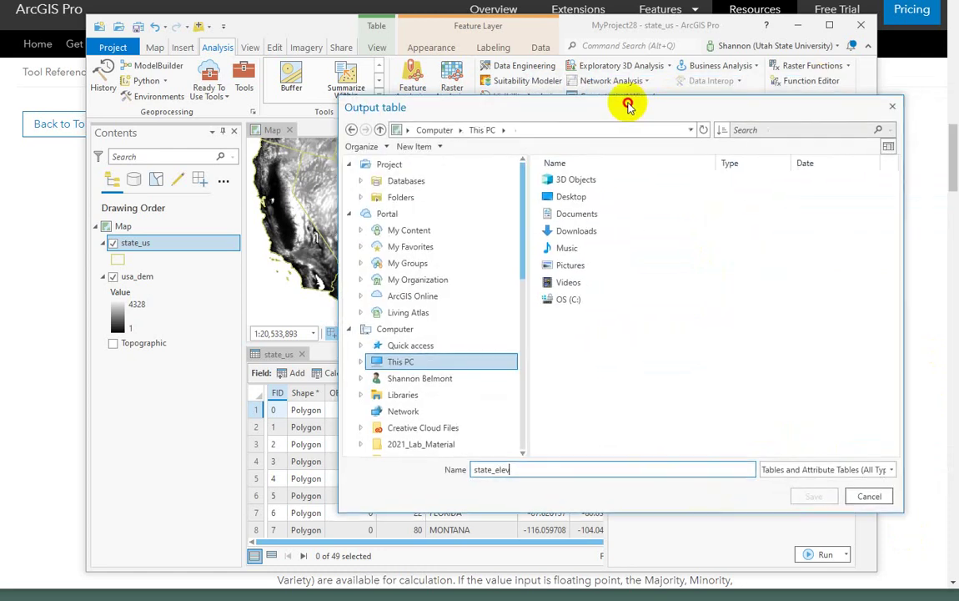
pyautogui.doubleClick(565, 195)
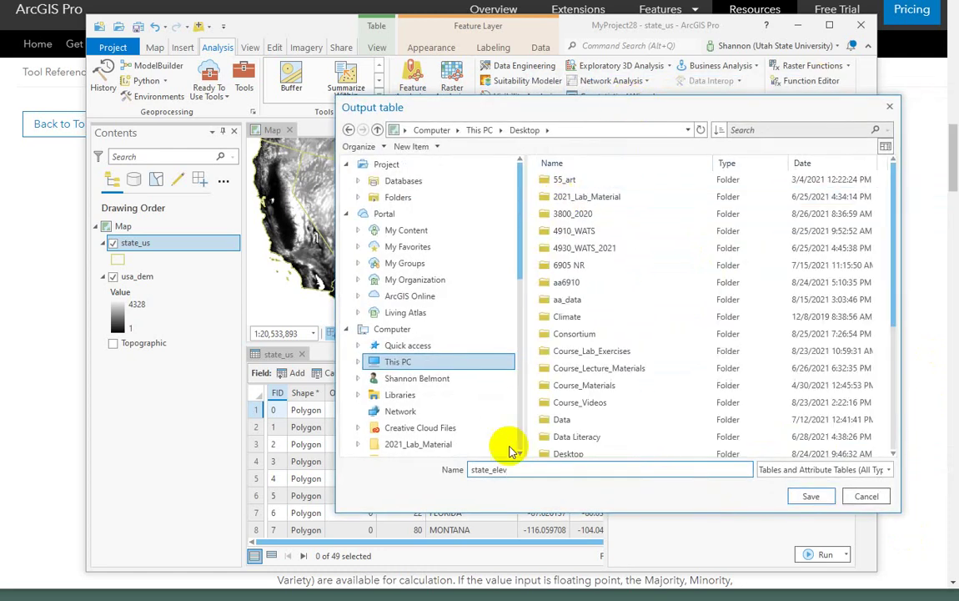
pyautogui.click(811, 497)
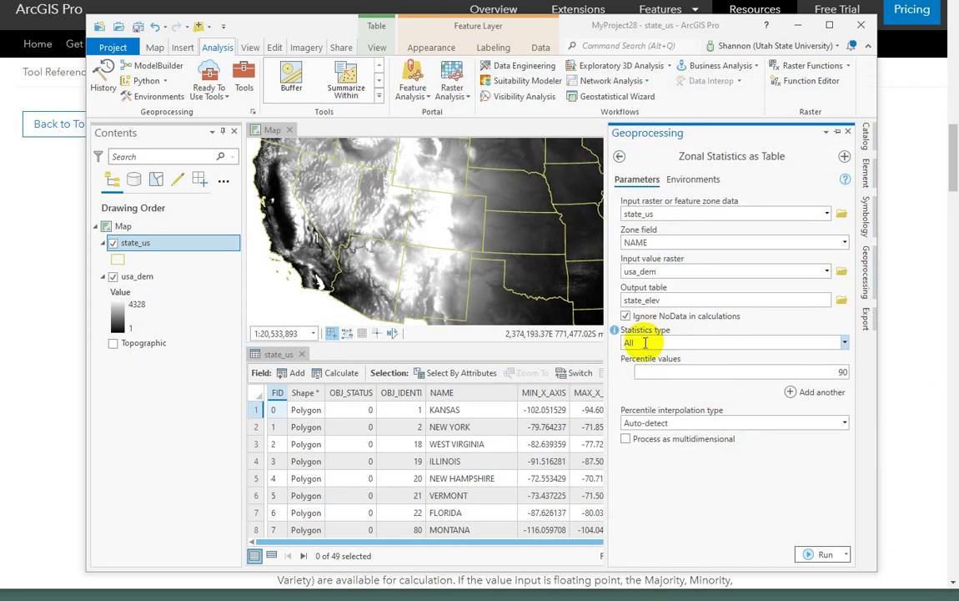
# Choose All as the statistics type and run Zonal Statistics as Table
pyautogui.click(844, 342)
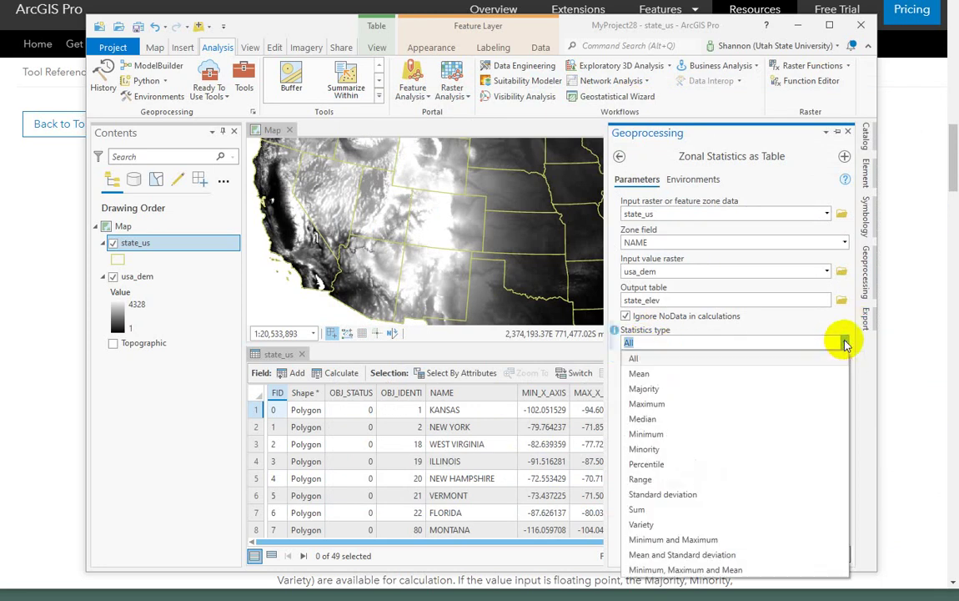
pyautogui.click(697, 356)
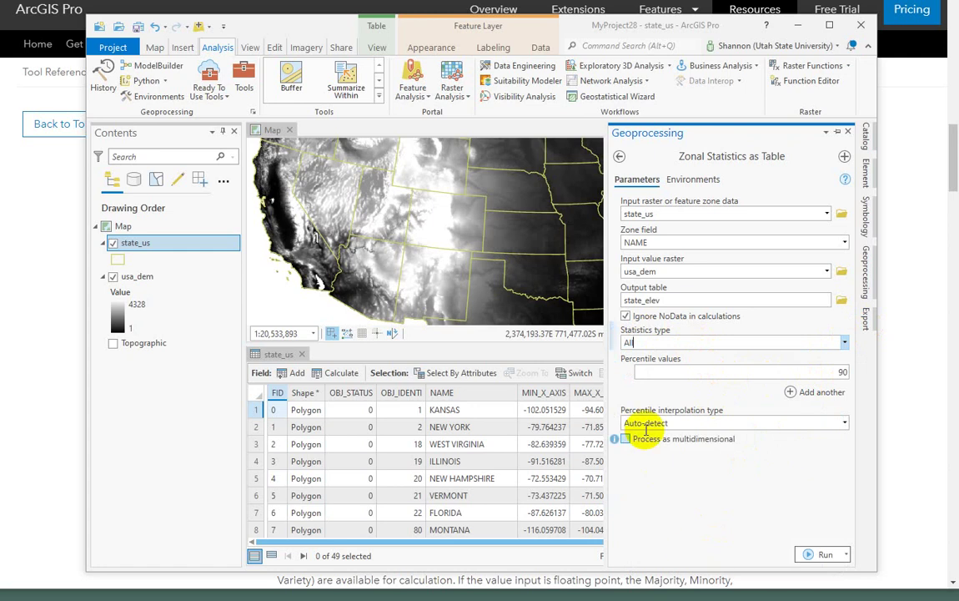
pyautogui.click(821, 555)
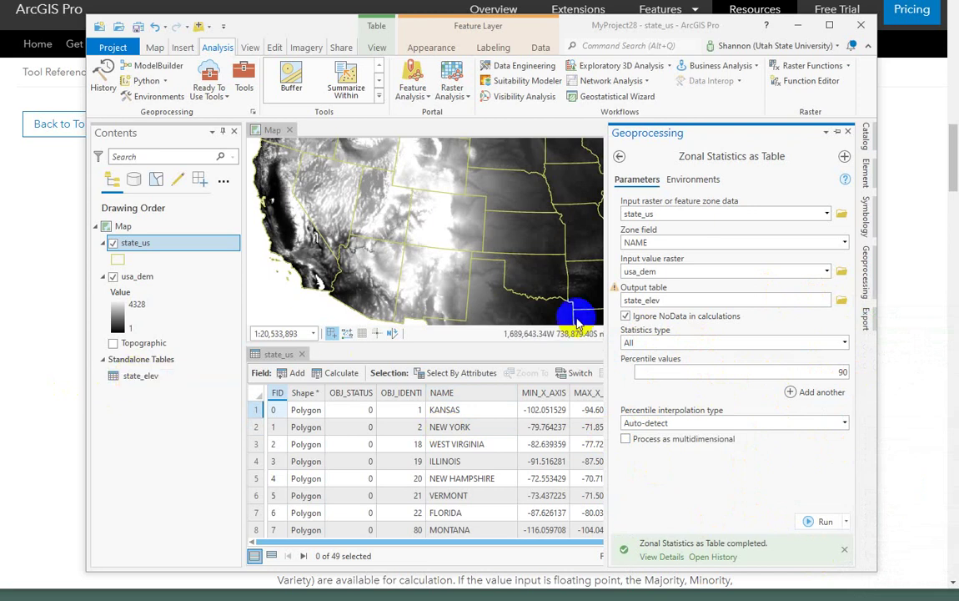
pyautogui.click(352, 233)
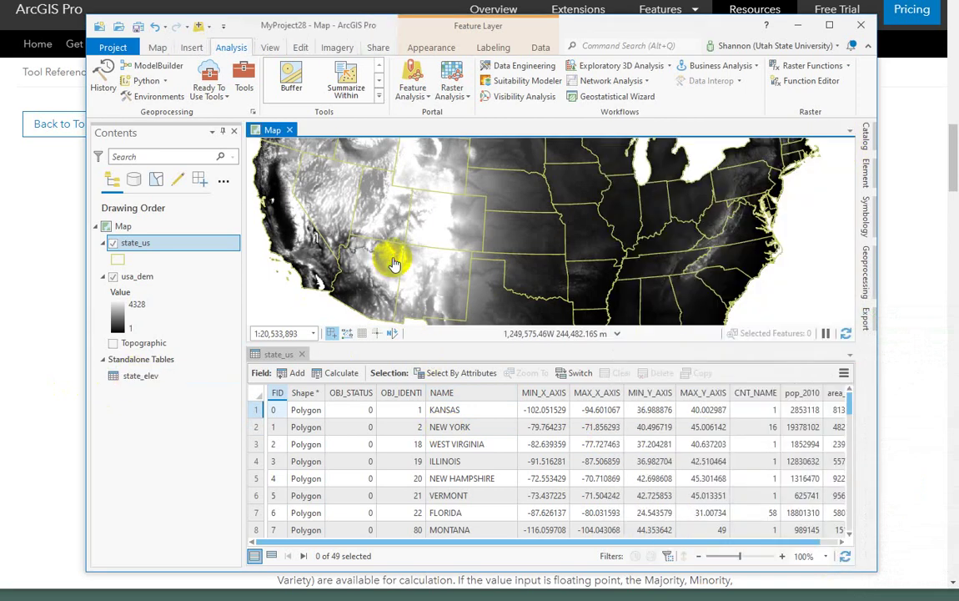
pyautogui.click(263, 289)
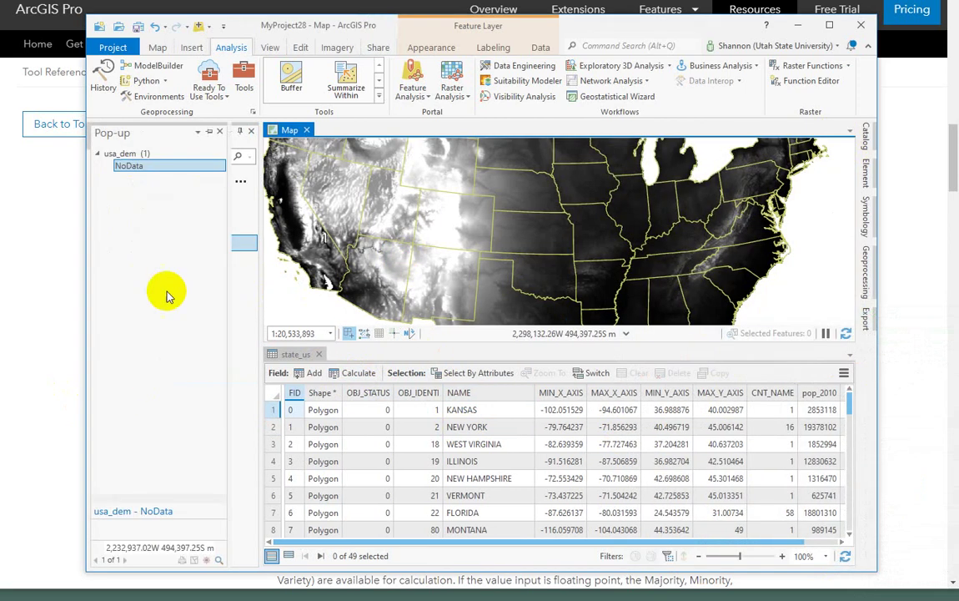
# Close the Pop-up pane, open the state_elev standalone table, and enlarge the application window to fit more of its columns
pyautogui.click(219, 131)
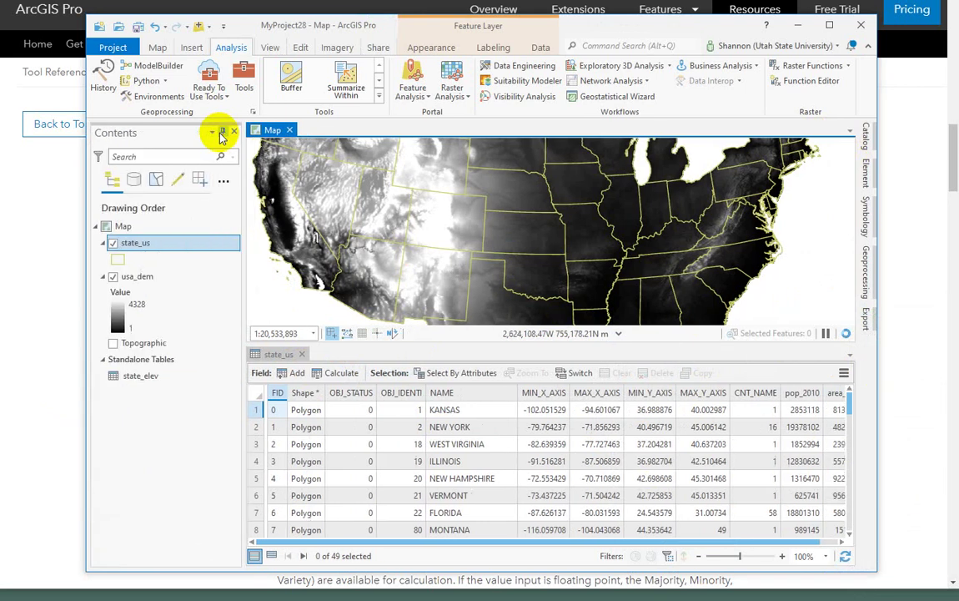
pyautogui.rightClick(141, 377)
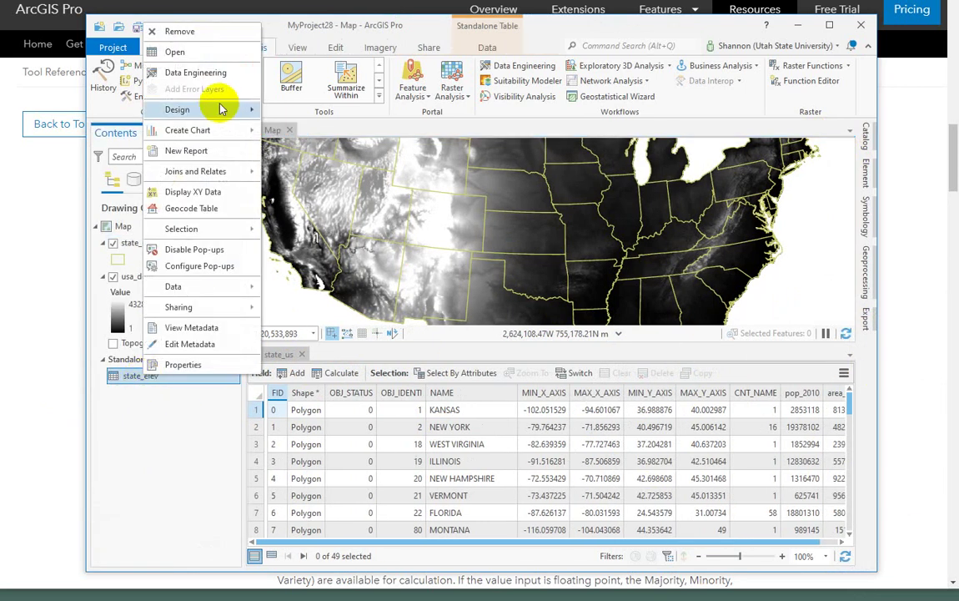
pyautogui.click(190, 56)
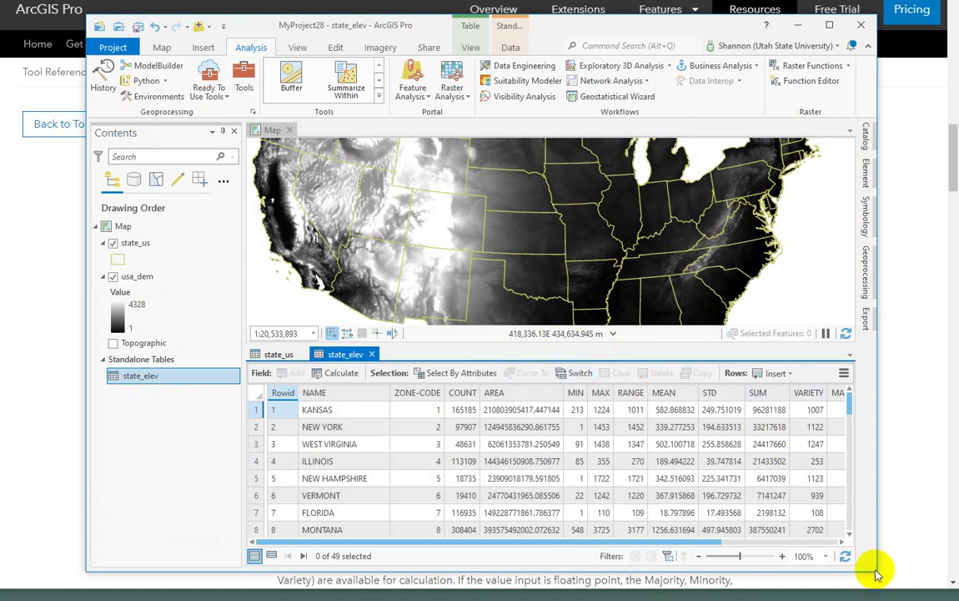
pyautogui.moveTo(874, 570); pyautogui.dragTo(941, 586)
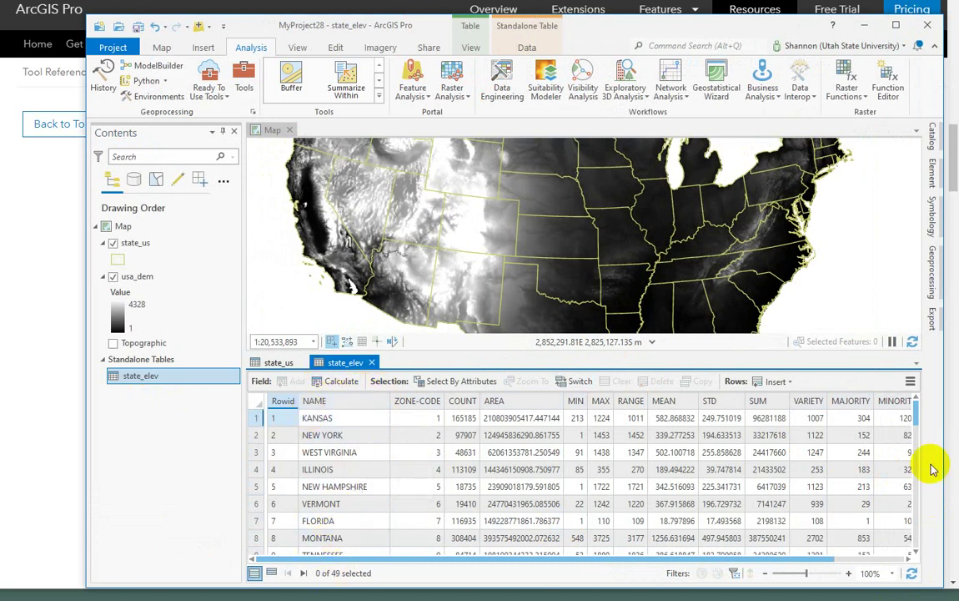
pyautogui.moveTo(917, 421); pyautogui.dragTo(915, 384)
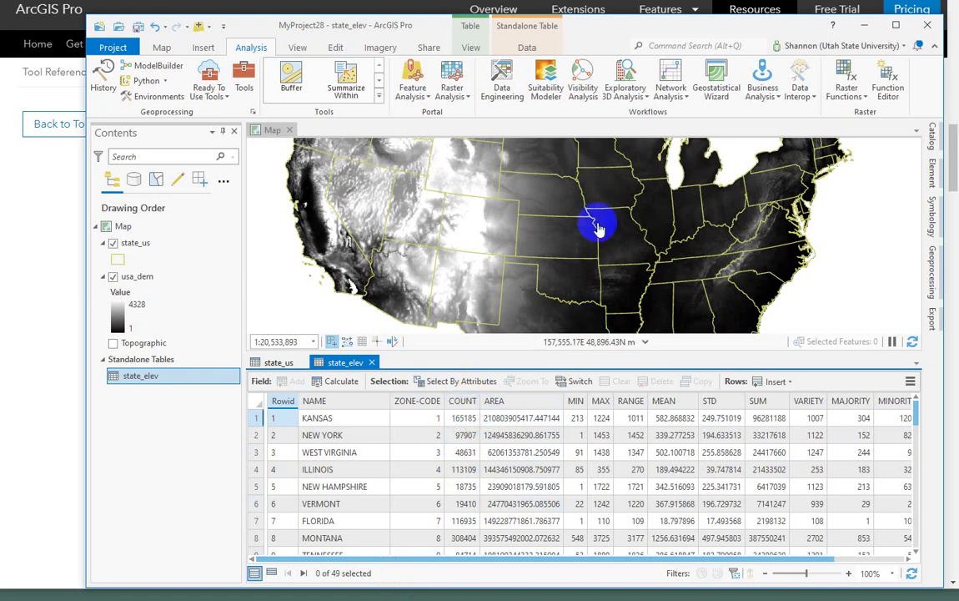
# Sort the state_elev table by COUNT in descending order to find the states with the most cells
pyautogui.rightClick(460, 402)
pyautogui.click(506, 427)
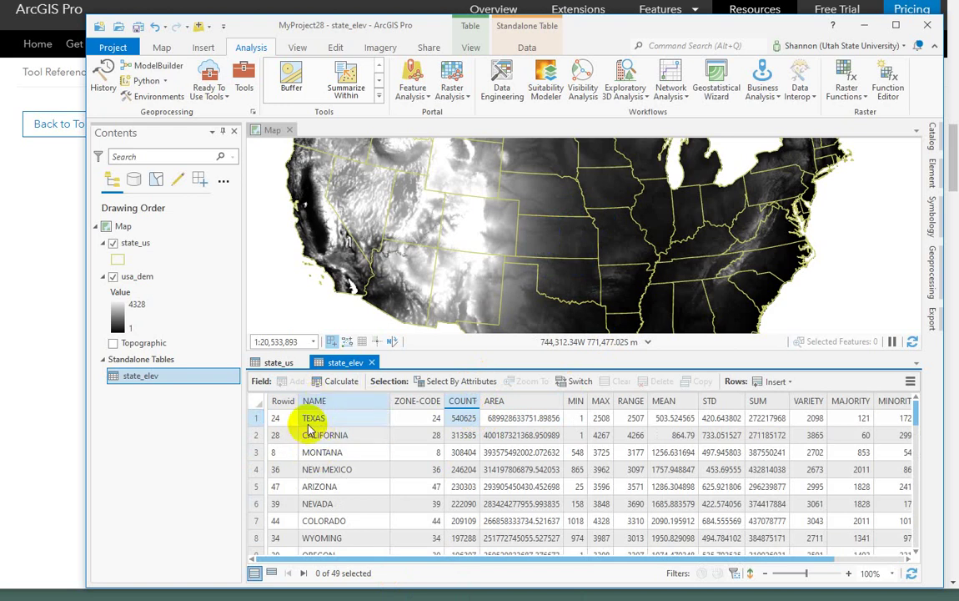
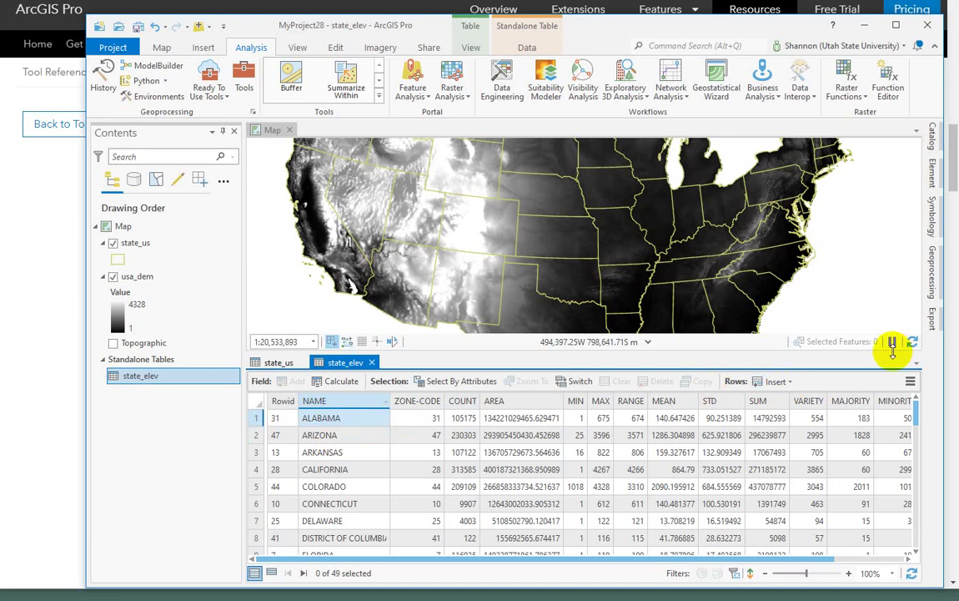
pyautogui.scroll(3, 830, 250)
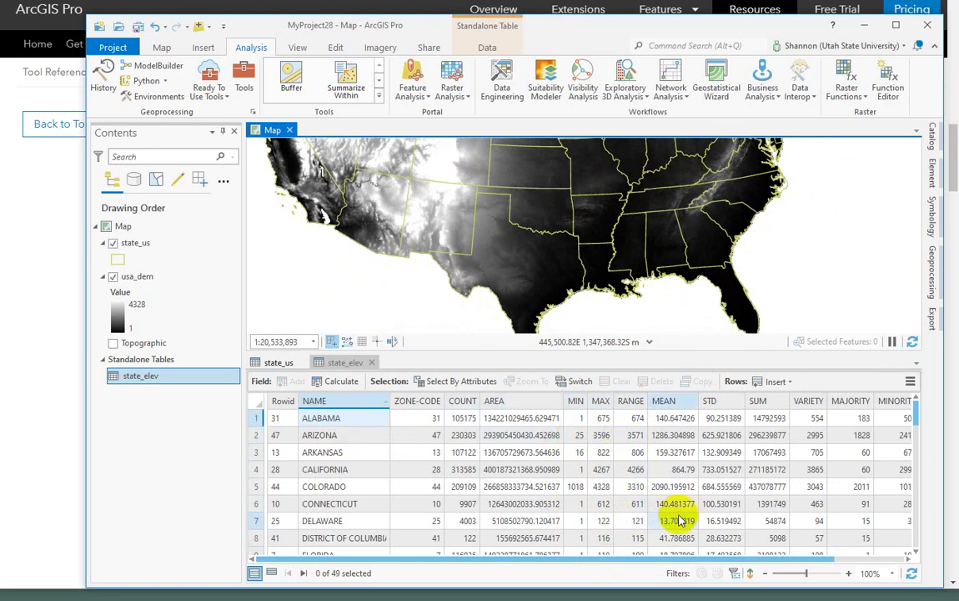
# Sort the state_elev table by RANGE in descending order and examine the standard deviation values
pyautogui.rightClick(631, 407)
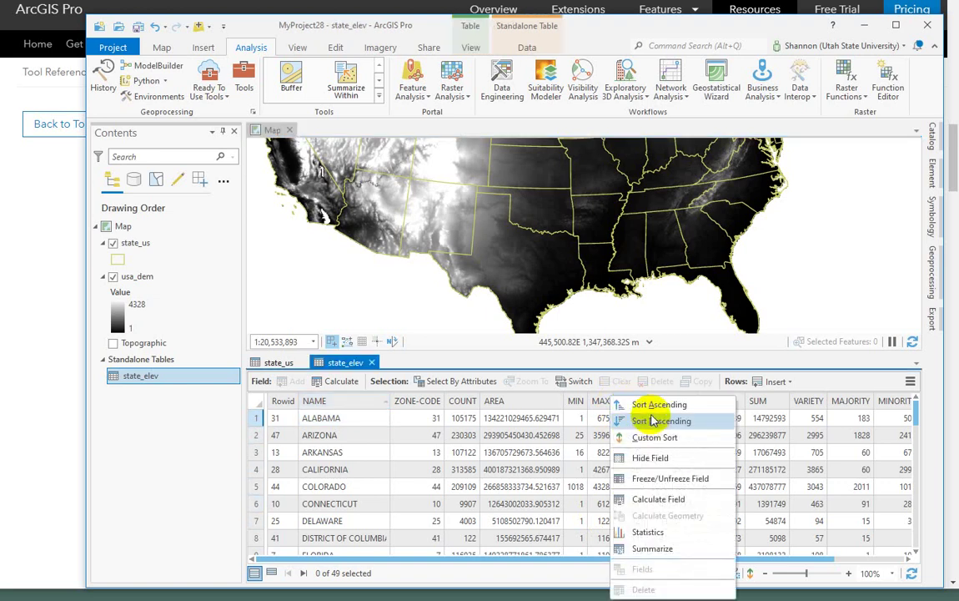
pyautogui.click(659, 421)
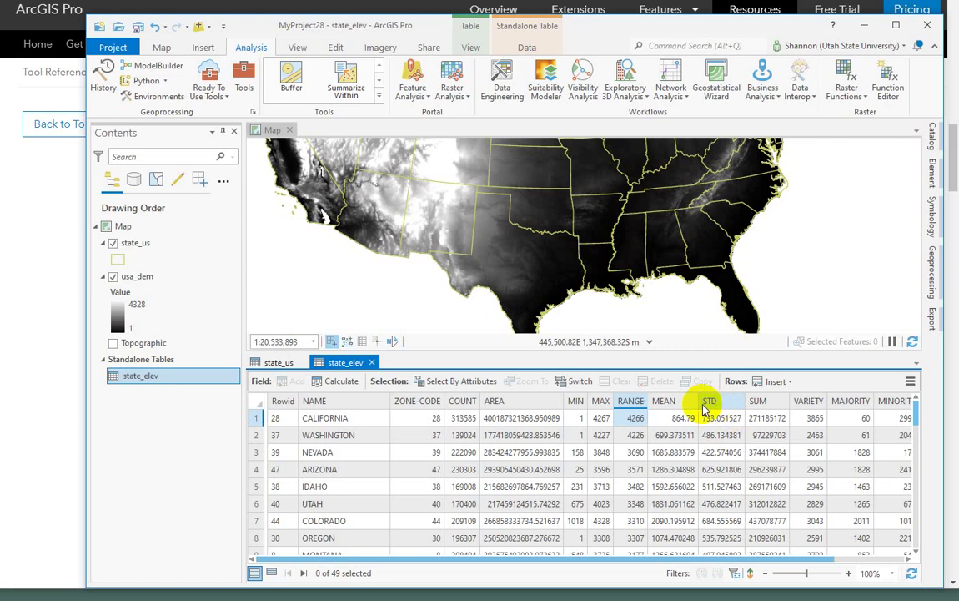
pyautogui.click(723, 519)
pyautogui.click(722, 419)
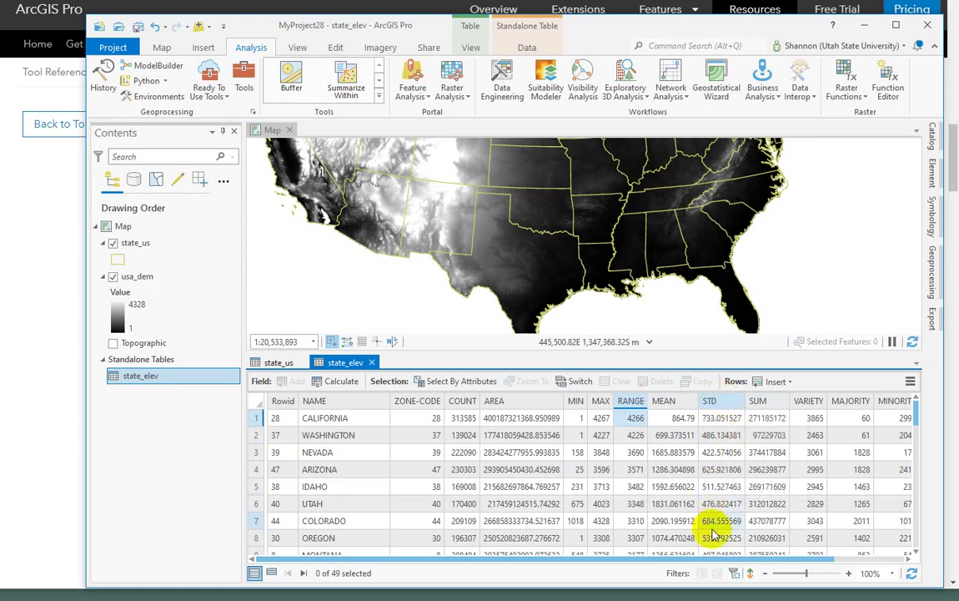
# Sort the state_elev table by SUM in descending order
pyautogui.click(760, 402)
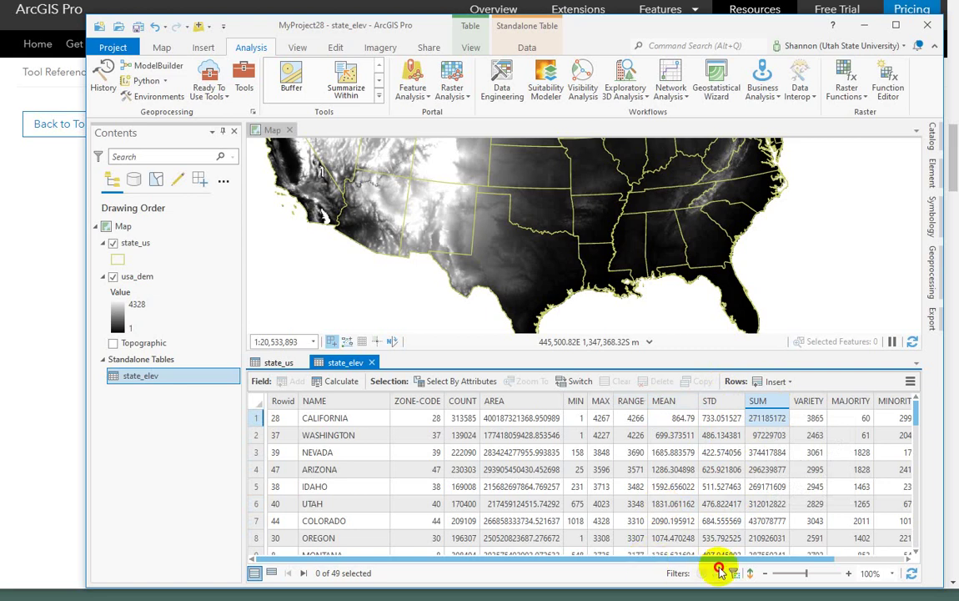
pyautogui.moveTo(743, 560); pyautogui.dragTo(820, 548)
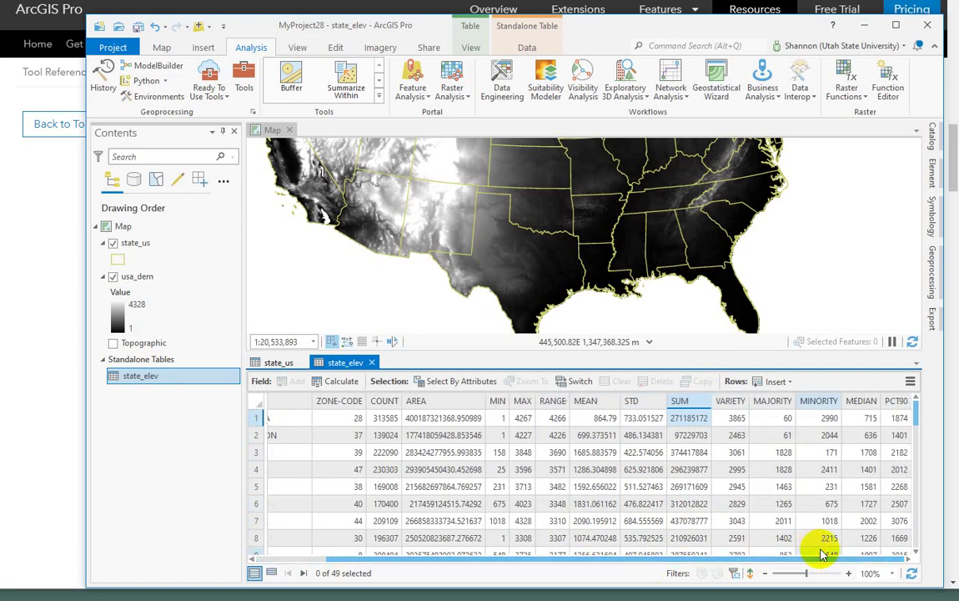
pyautogui.rightClick(682, 402)
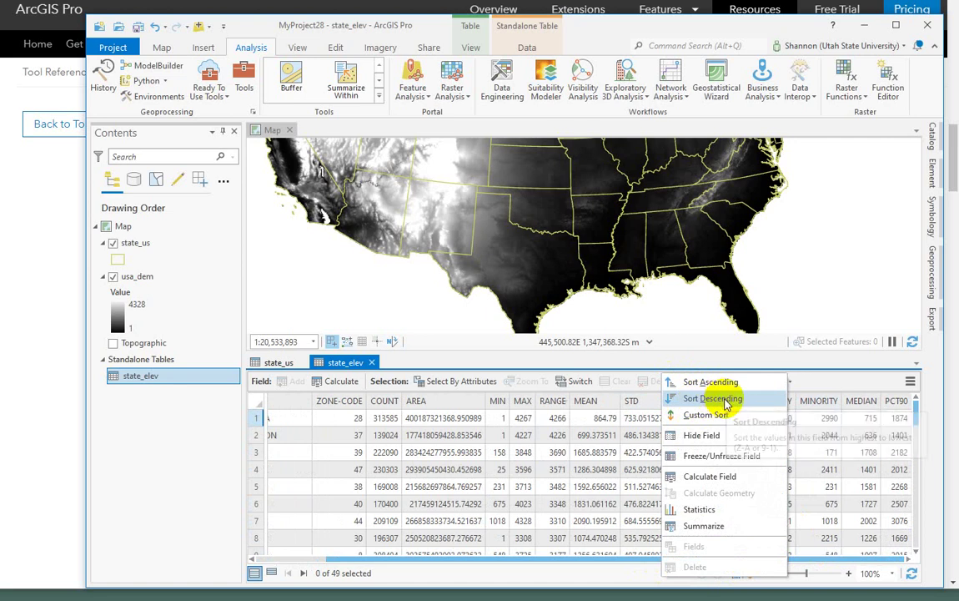
pyautogui.click(724, 400)
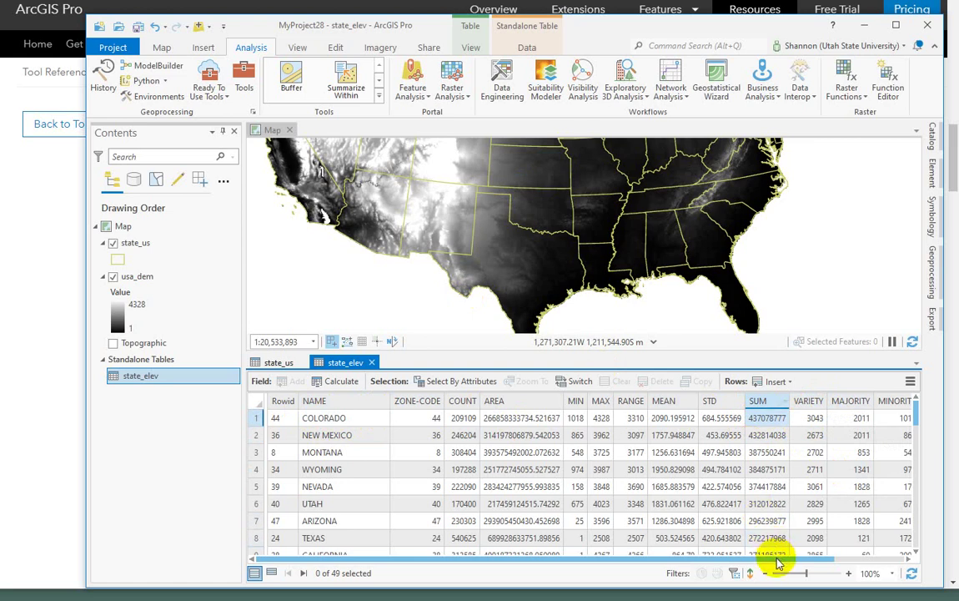
# Examine the VARIETY and MAJORITY values of the first state in the state_elev table
pyautogui.moveTo(778, 564); pyautogui.dragTo(852, 571)
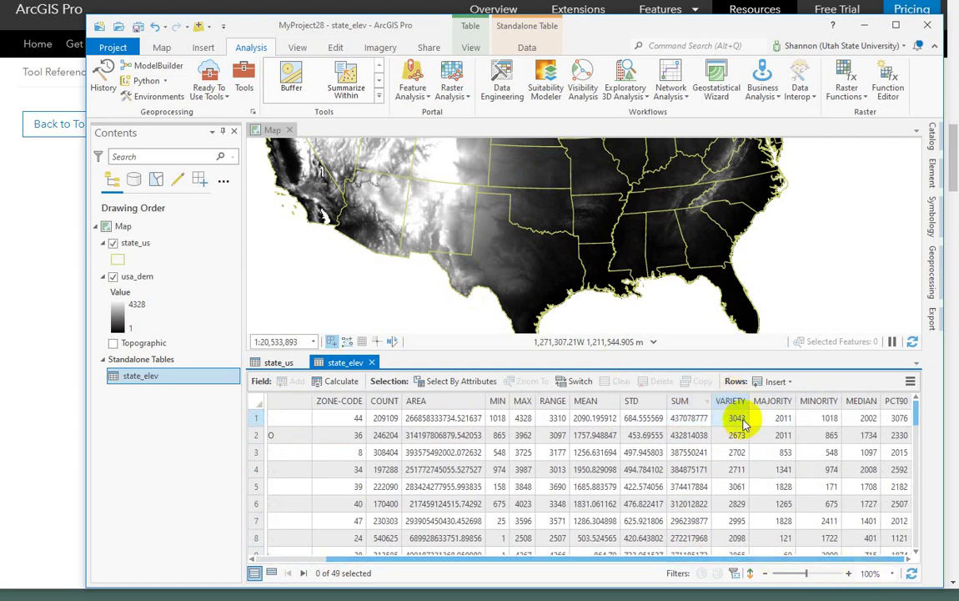
pyautogui.click(743, 420)
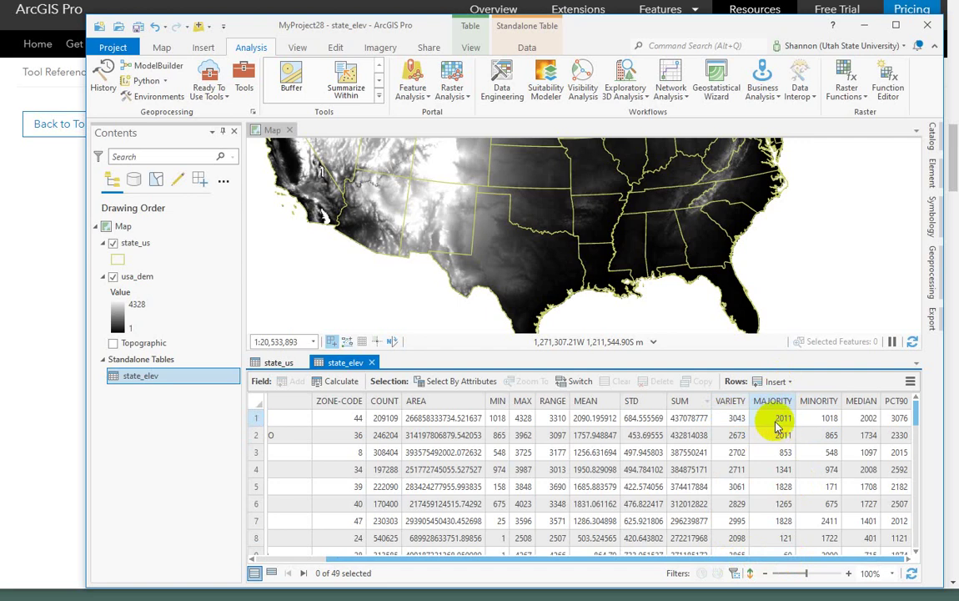
pyautogui.click(791, 424)
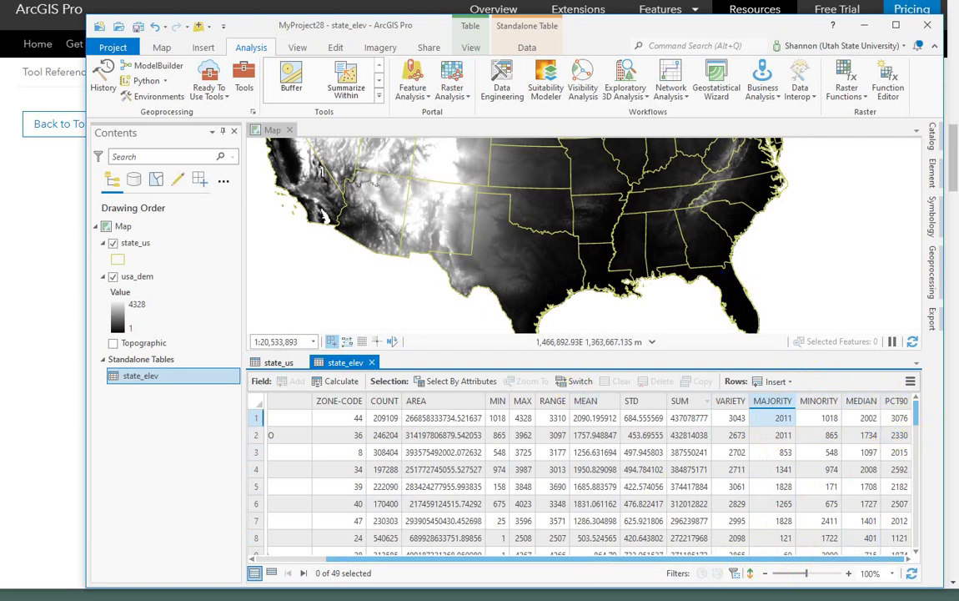
pyautogui.moveTo(571, 562); pyautogui.dragTo(488, 563)
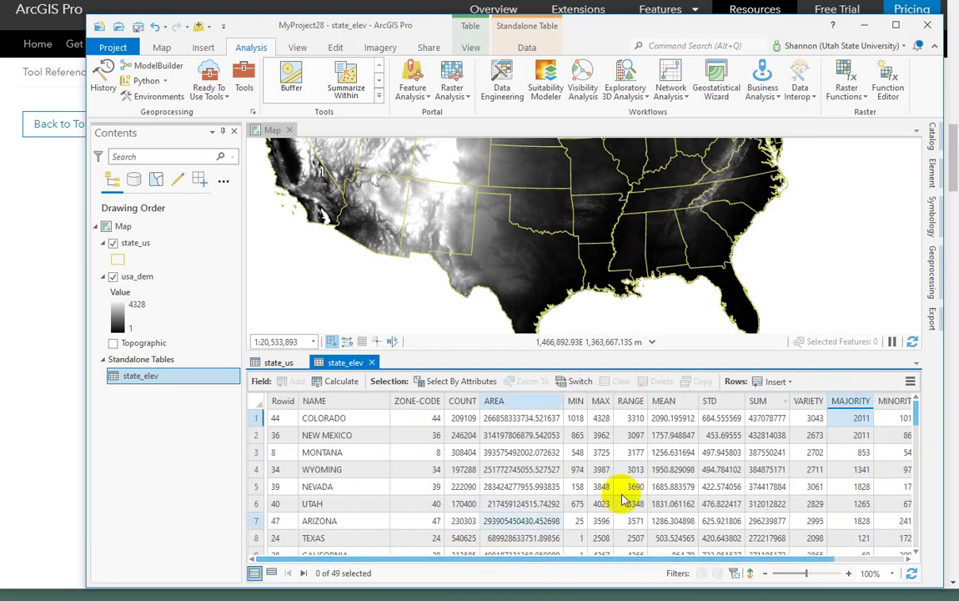
# Close the state_elev and state_us attribute tables so that only the map with all the states is displayed
pyautogui.moveTo(775, 240); pyautogui.dragTo(856, 291)
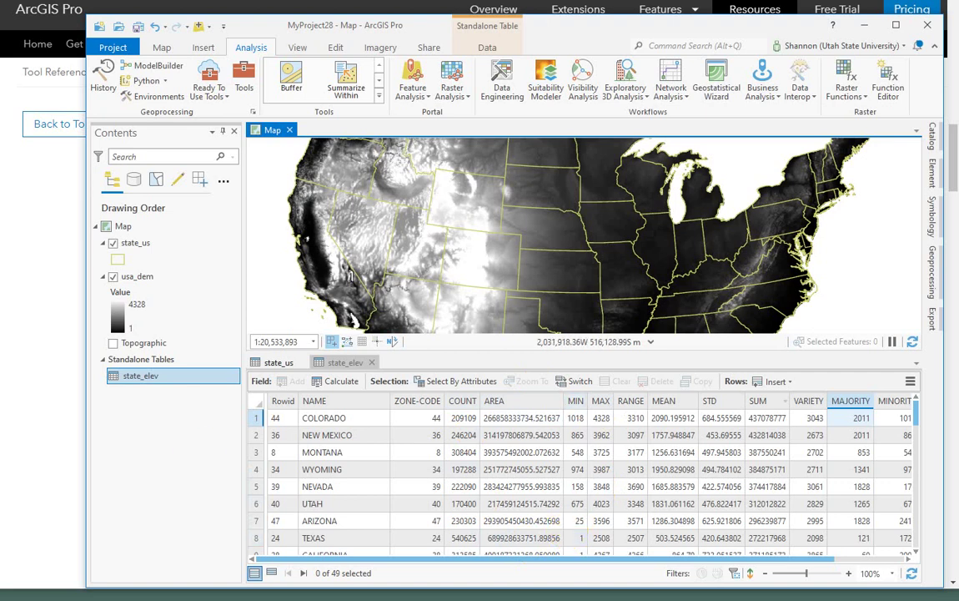
pyautogui.click(818, 184)
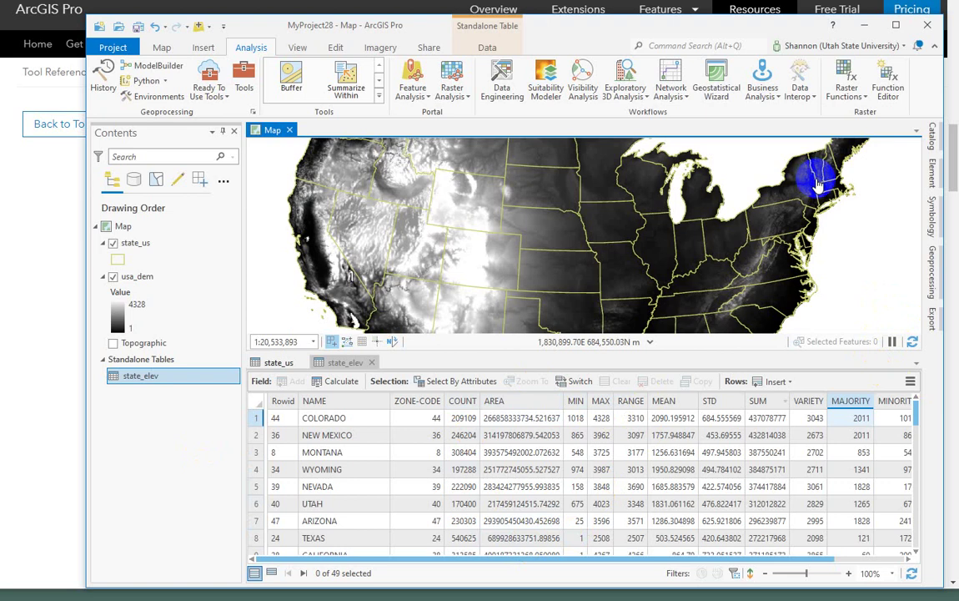
pyautogui.click(823, 319)
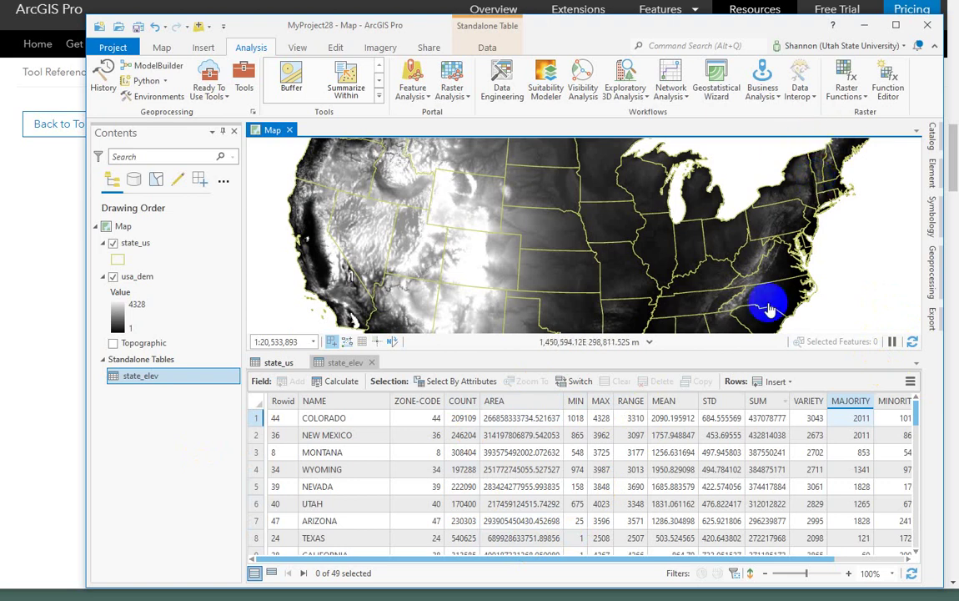
pyautogui.click(371, 364)
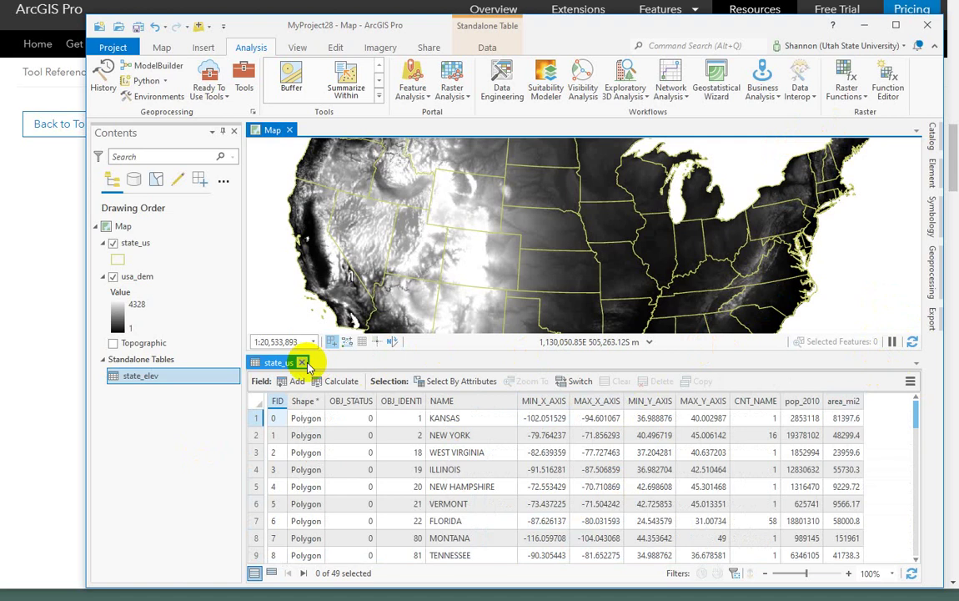
pyautogui.click(310, 363)
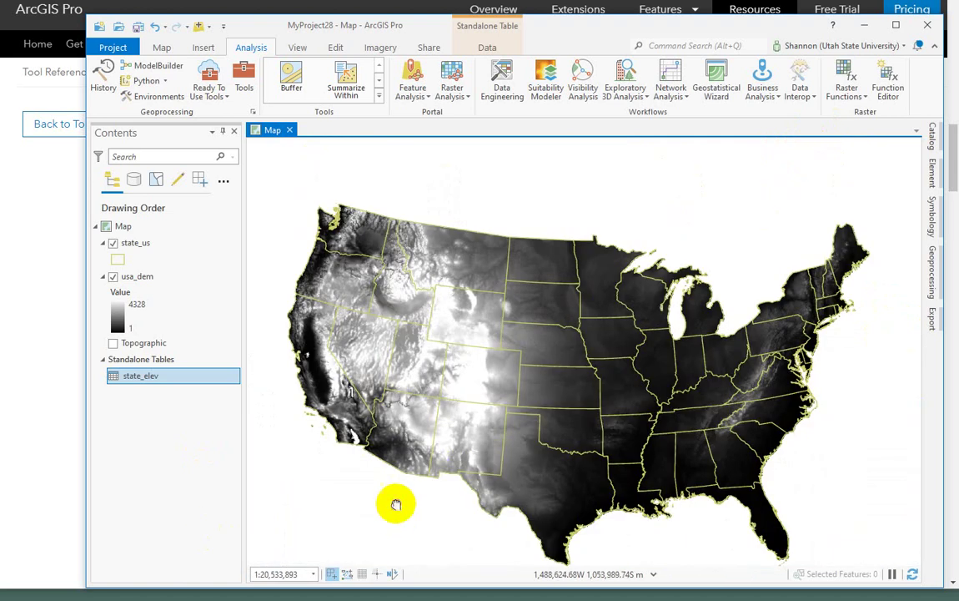
pyautogui.moveTo(396, 504); pyautogui.dragTo(389, 476)
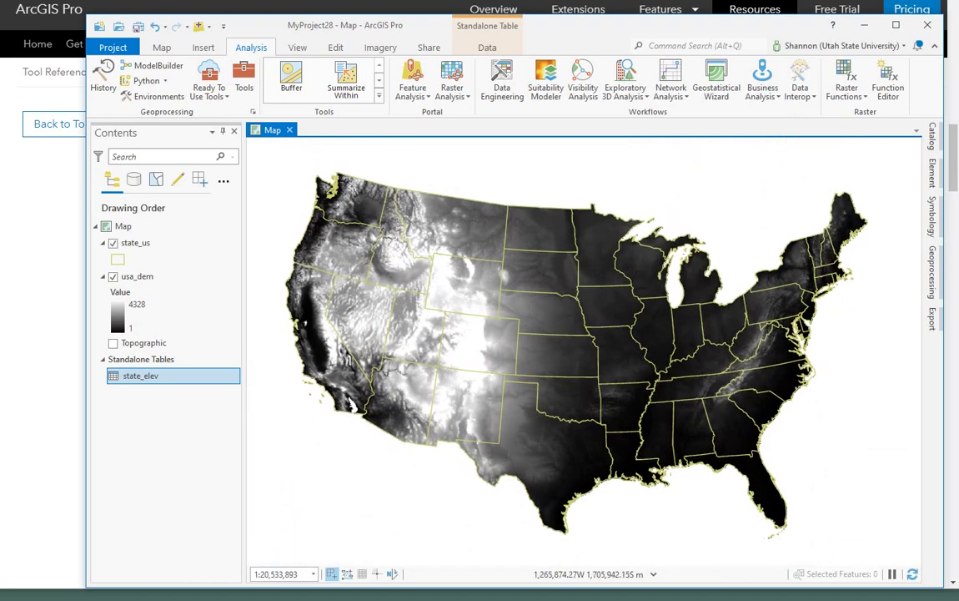